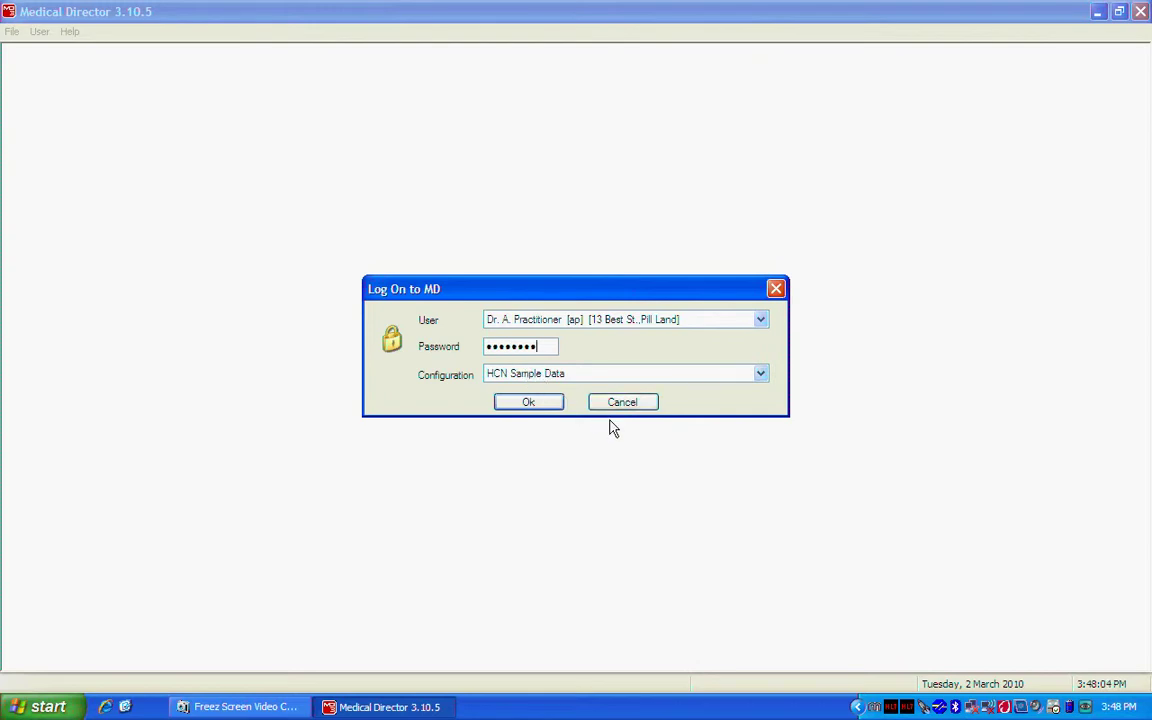
Step: Log on to the HCN Sample Data and dismiss the MD Licence warning
{"action": "left_click", "coordinate": [554, 406]}
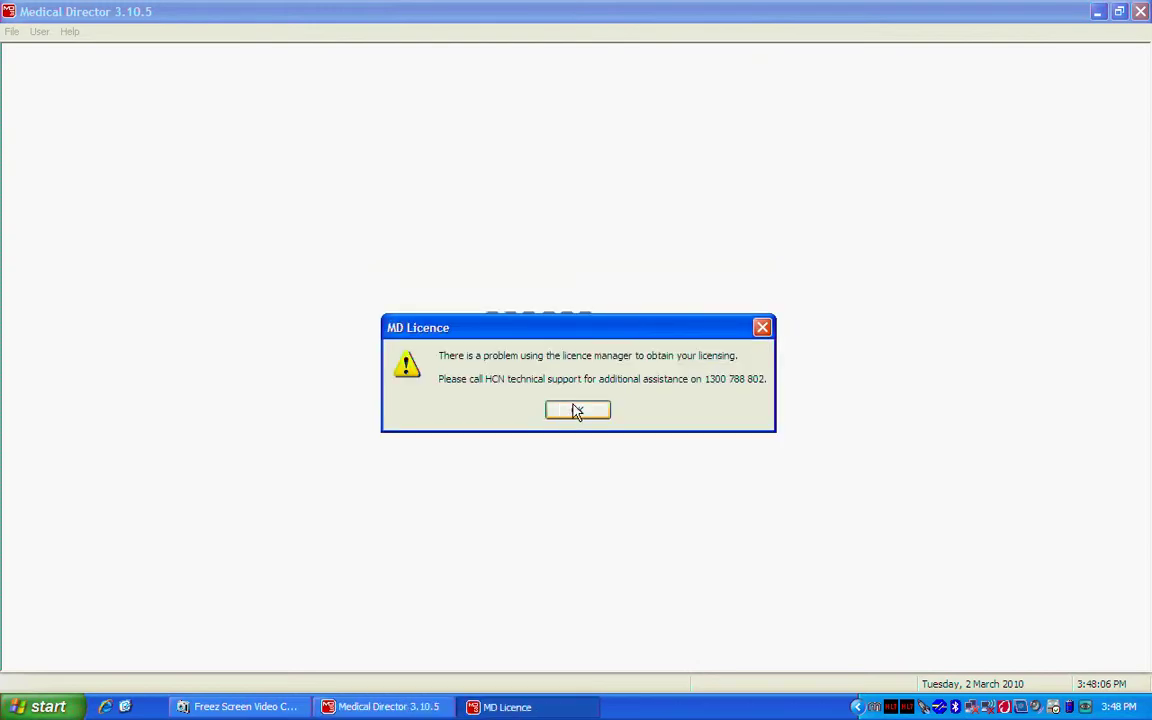
{"action": "left_click", "coordinate": [579, 410]}
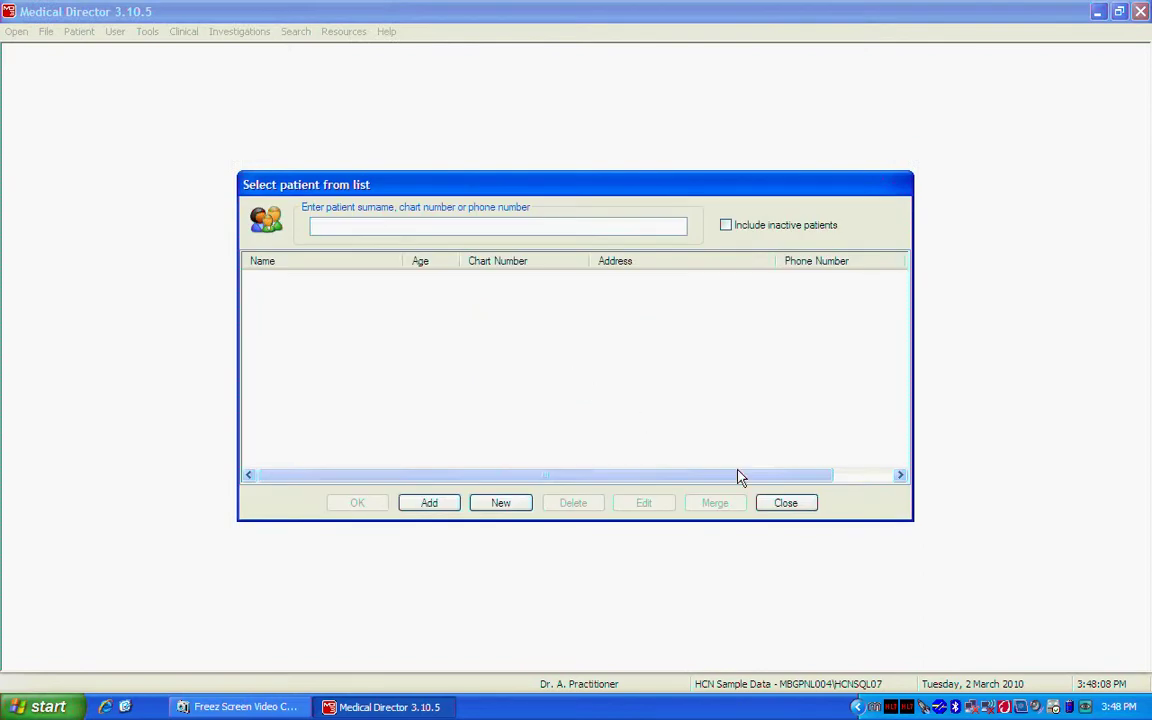
Step: Close the patient list and start a new Blank Template in the Letter Writer
{"action": "left_click", "coordinate": [781, 508]}
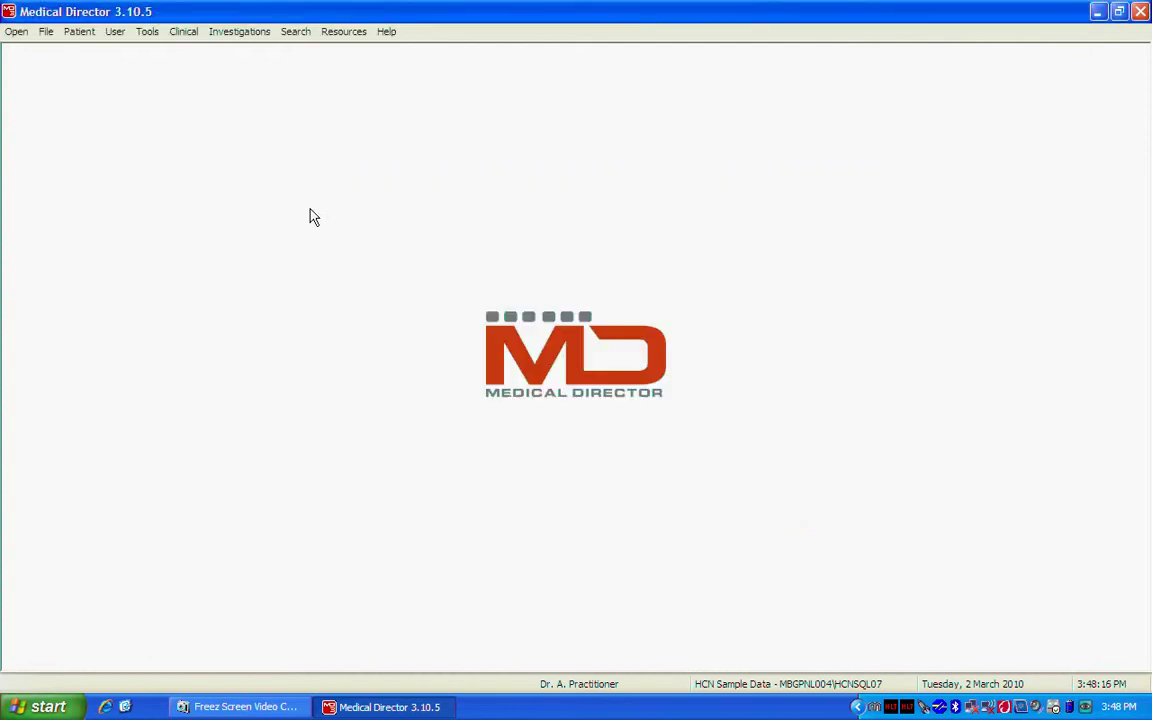
{"action": "left_click", "coordinate": [147, 33]}
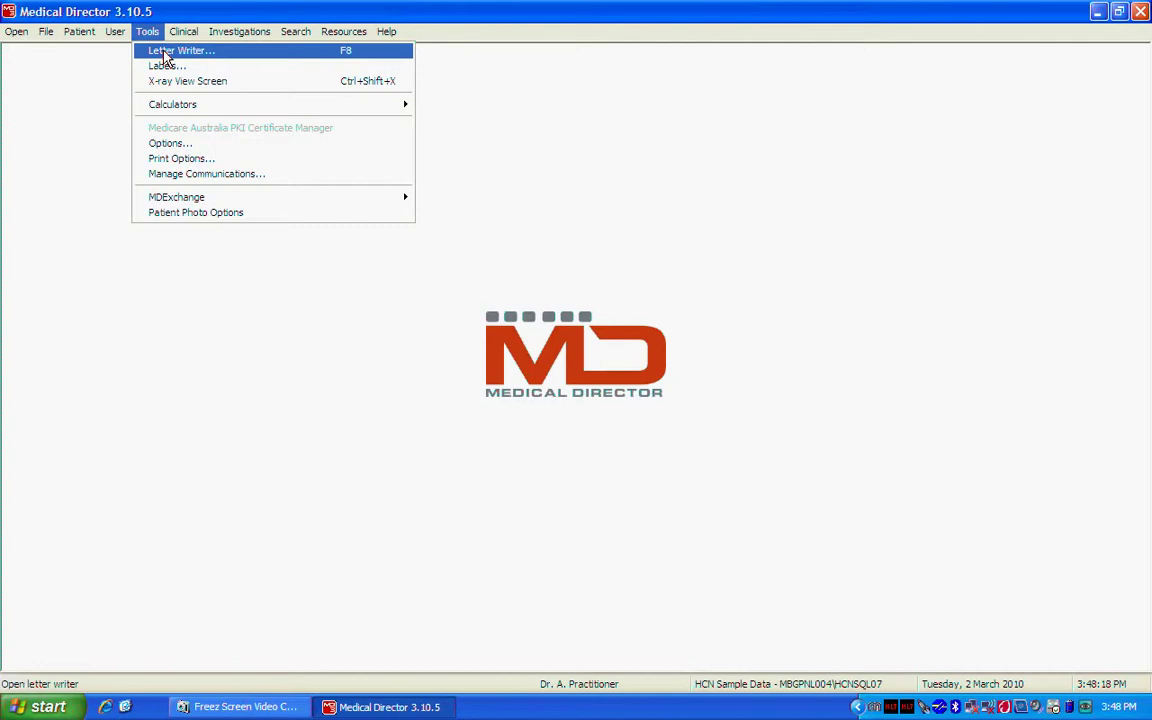
{"action": "left_click", "coordinate": [165, 52]}
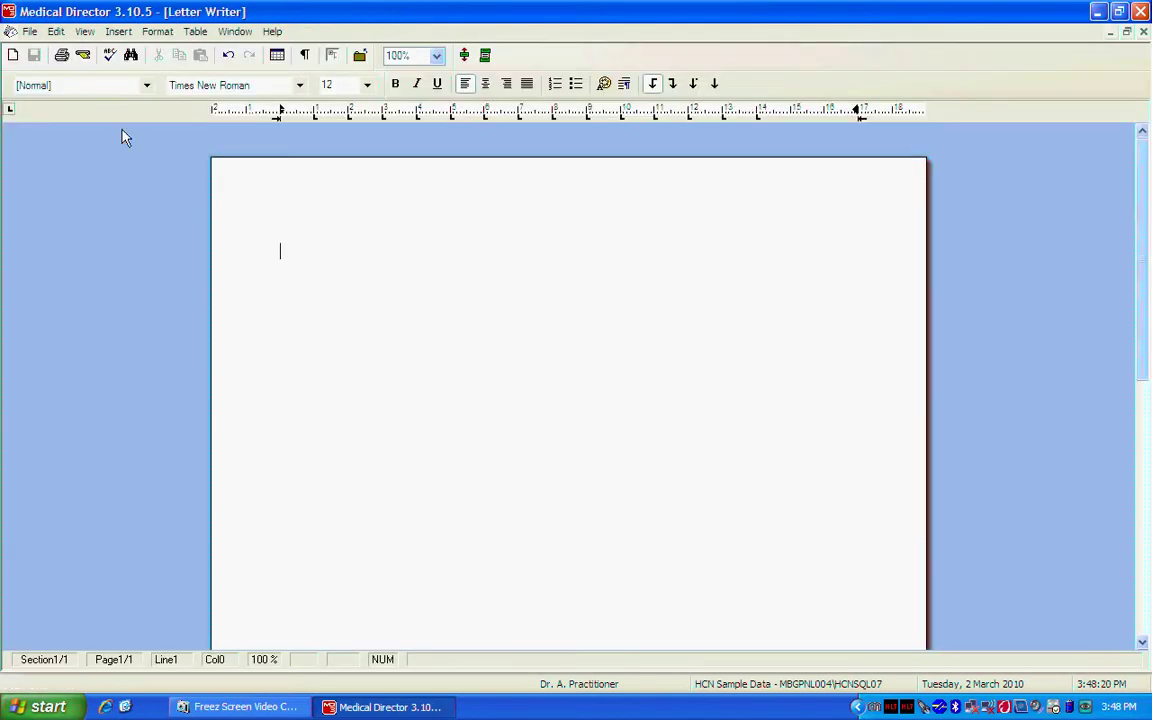
{"action": "left_click", "coordinate": [31, 33]}
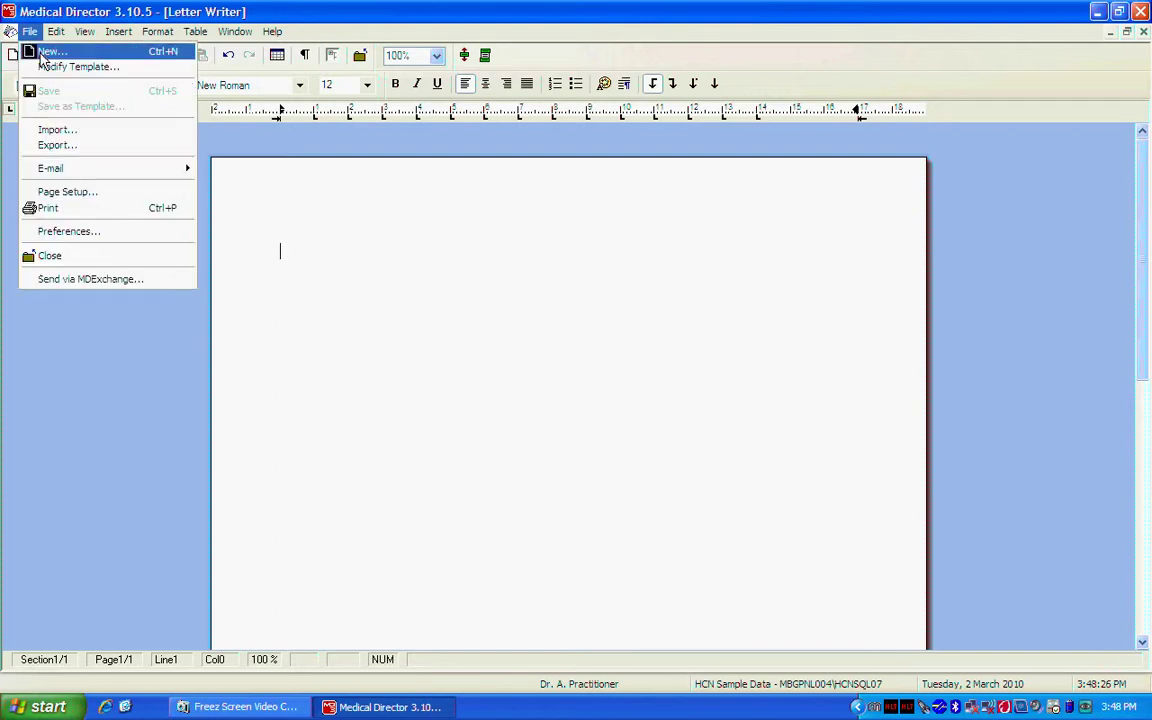
{"action": "left_click", "coordinate": [41, 55]}
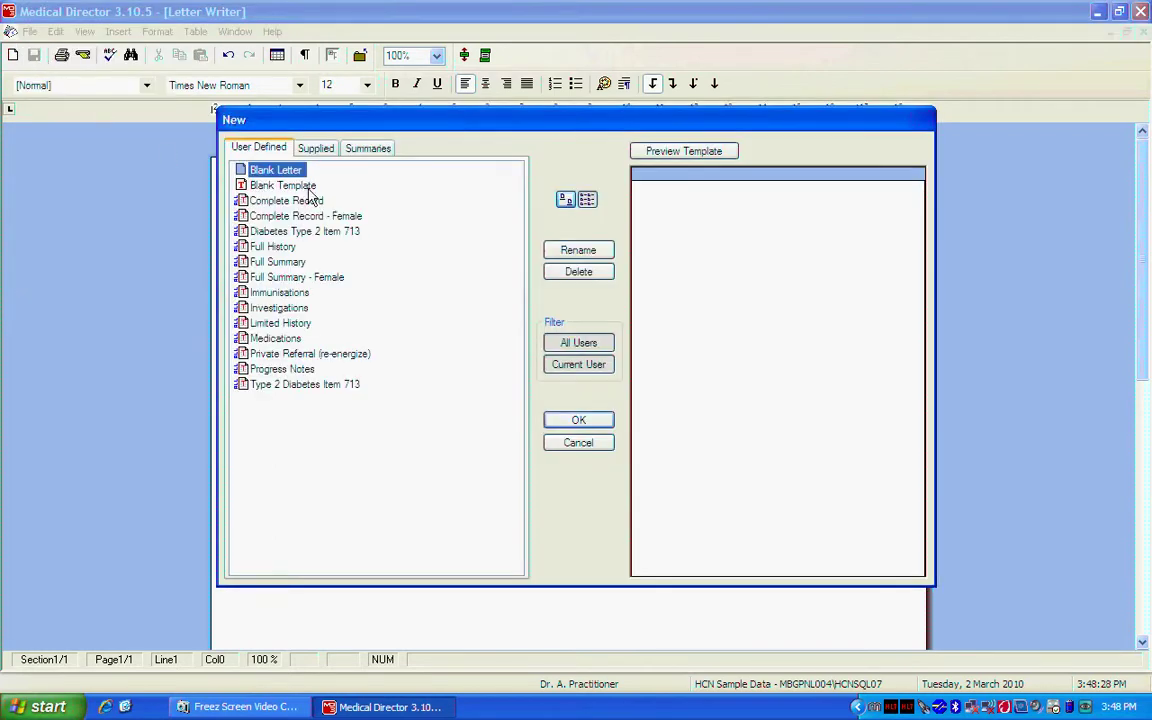
{"action": "left_click", "coordinate": [294, 187]}
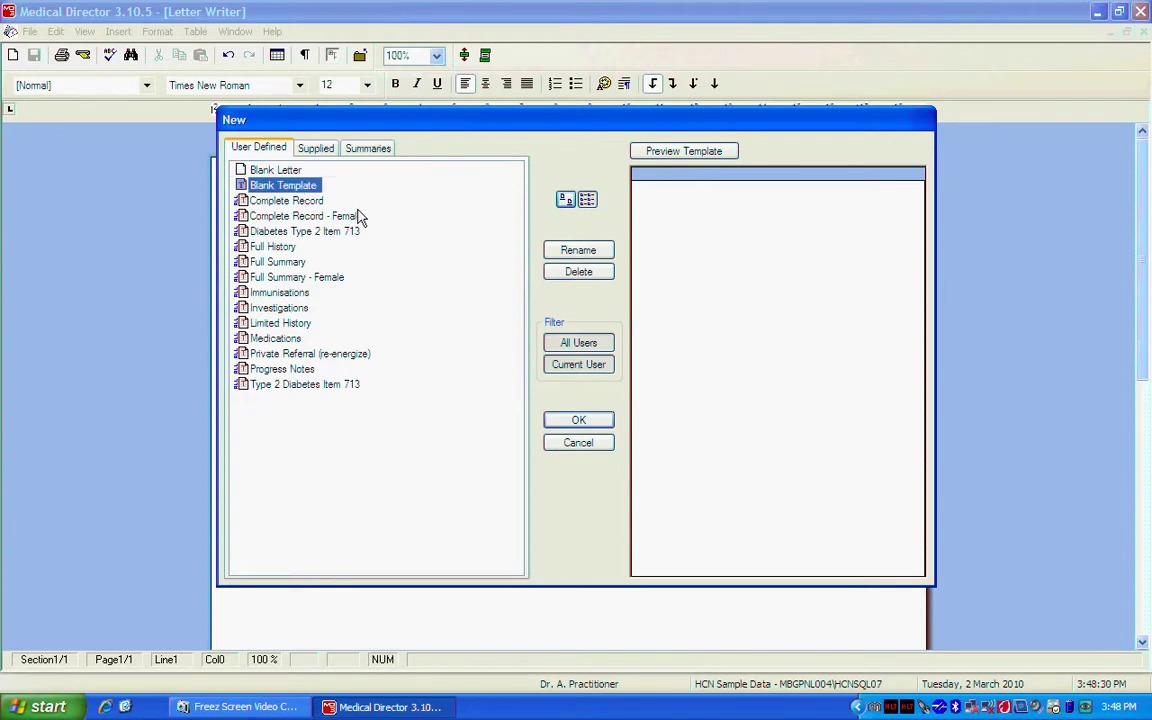
{"action": "left_click", "coordinate": [580, 421]}
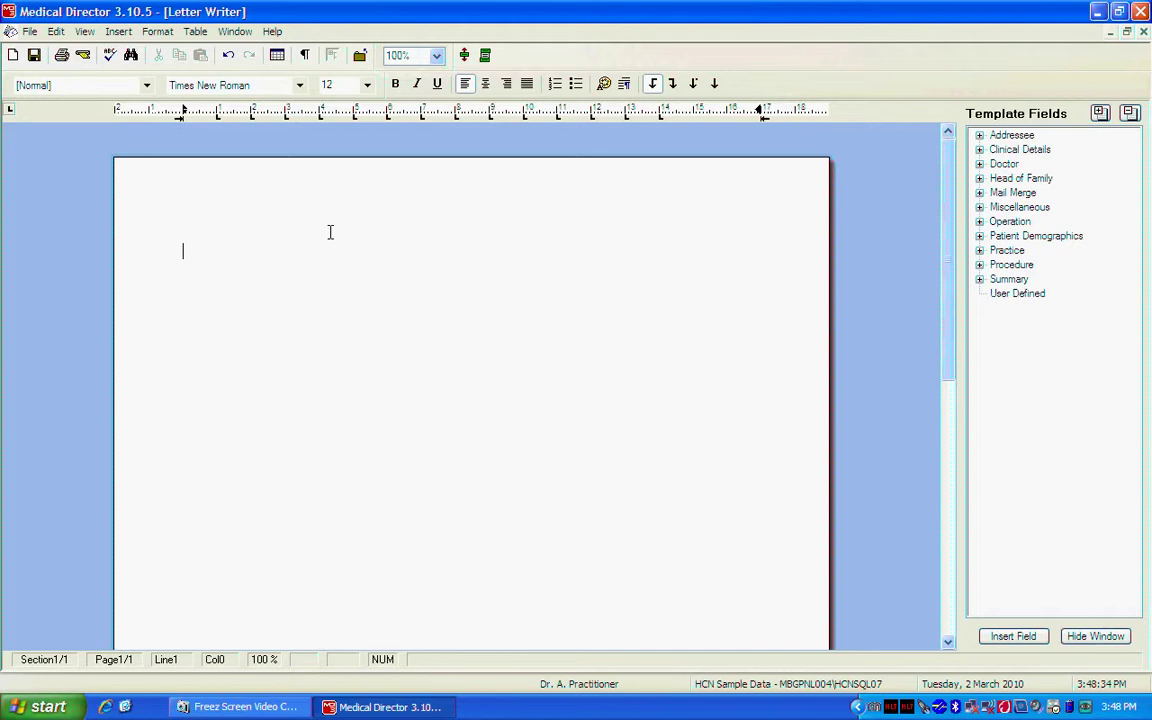
Step: Expand and collapse the Addressee and Clinical Details template field groups
{"action": "left_click", "coordinate": [980, 135]}
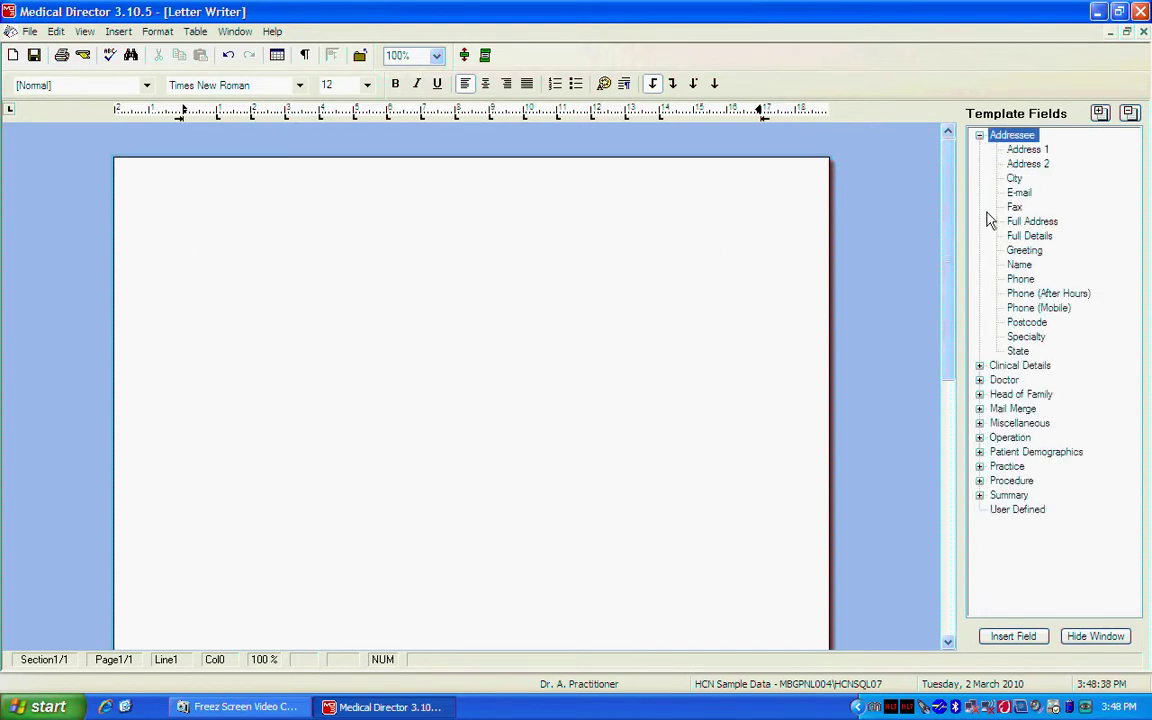
{"action": "left_click", "coordinate": [980, 135]}
{"action": "left_click", "coordinate": [980, 149]}
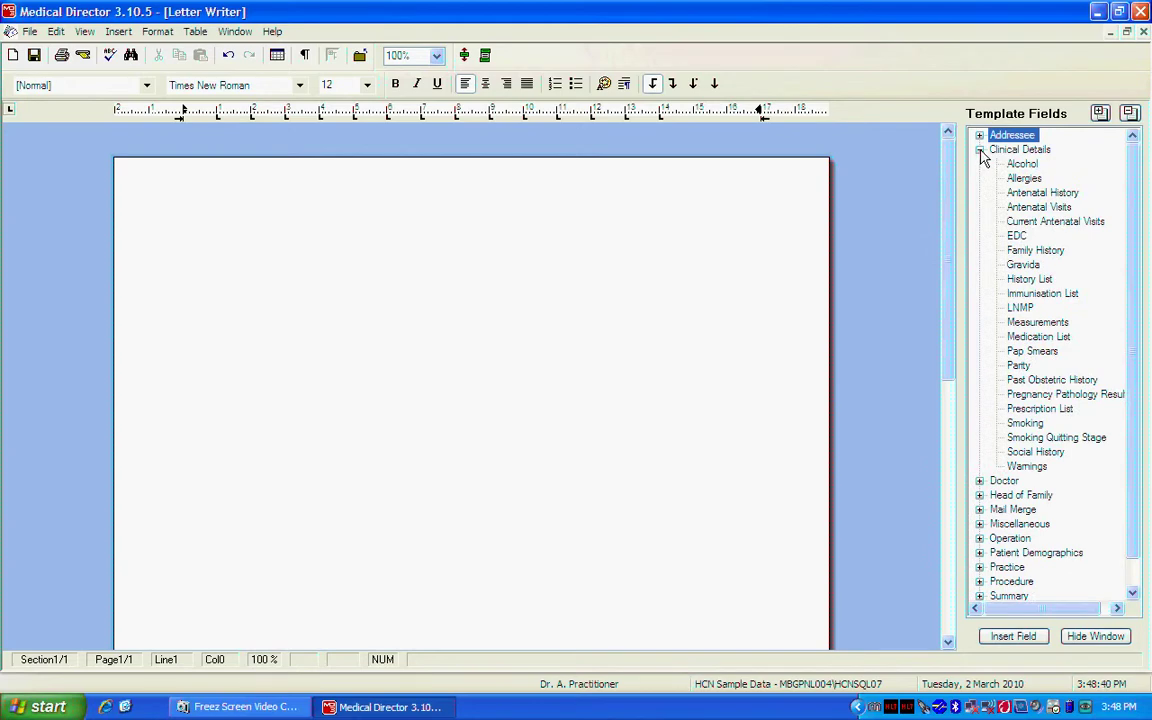
{"action": "left_click", "coordinate": [980, 149]}
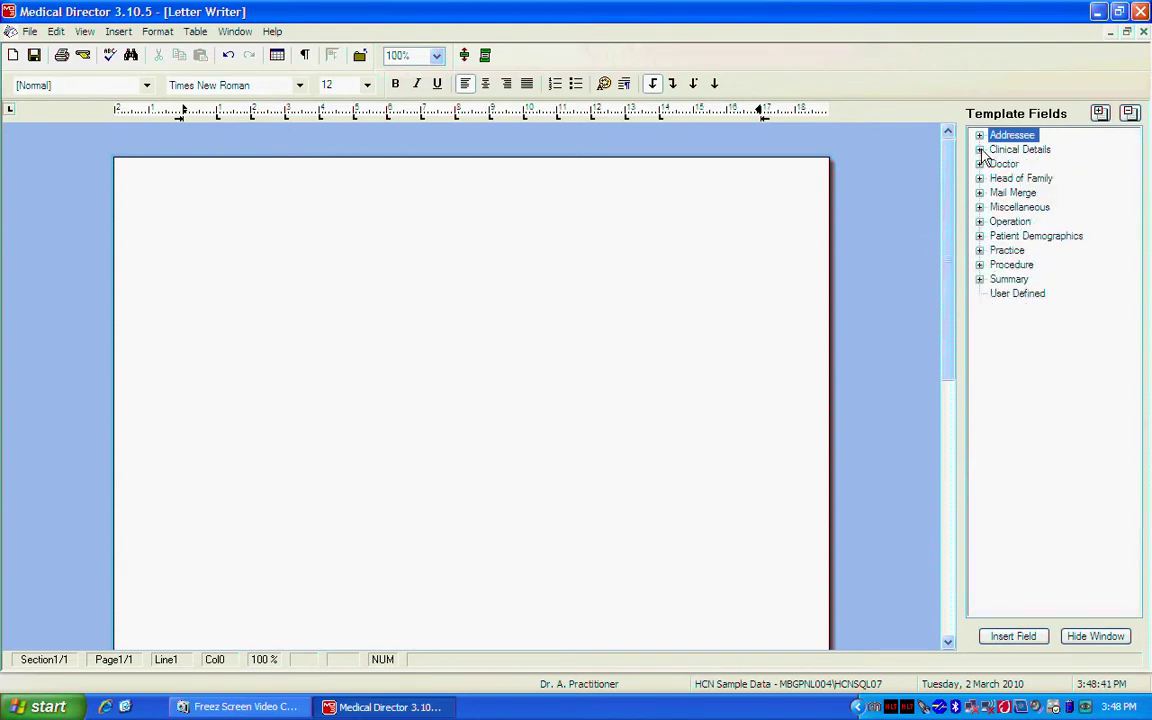
Step: Import 'Type 2 Diabetes Risk Evaluation - MBS Item No. 713.rtf' from the Desktop and scroll through it
{"action": "left_click", "coordinate": [33, 33]}
{"action": "left_click", "coordinate": [46, 128]}
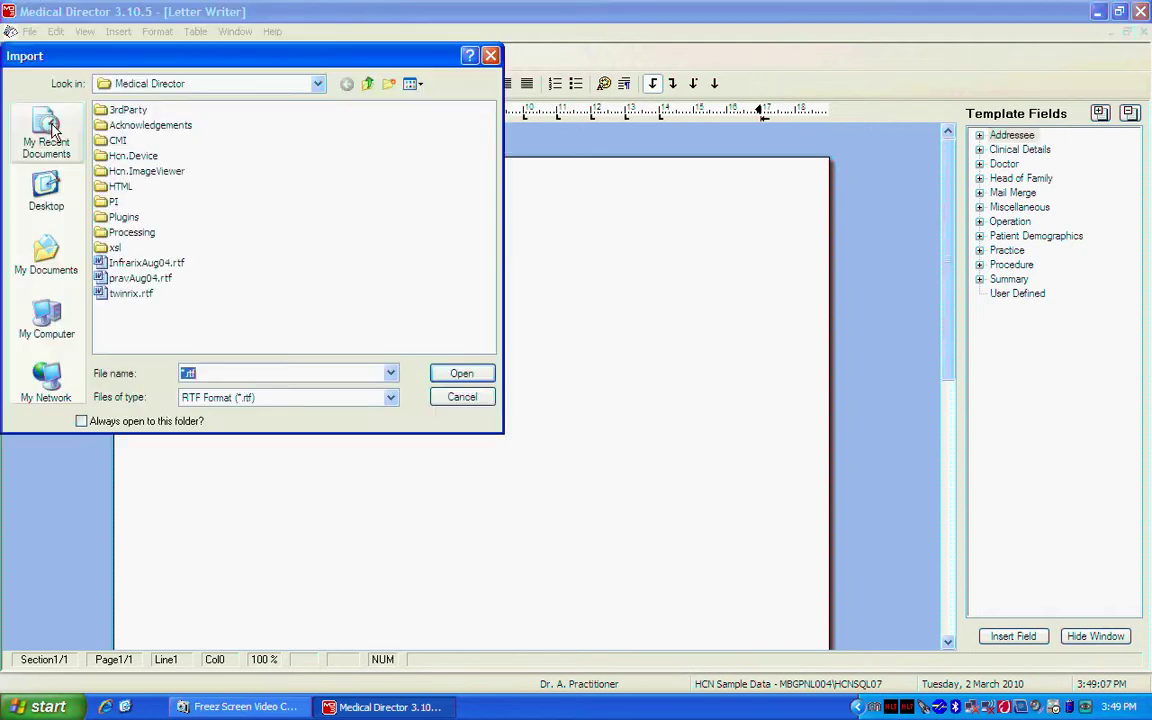
{"action": "left_click", "coordinate": [62, 214]}
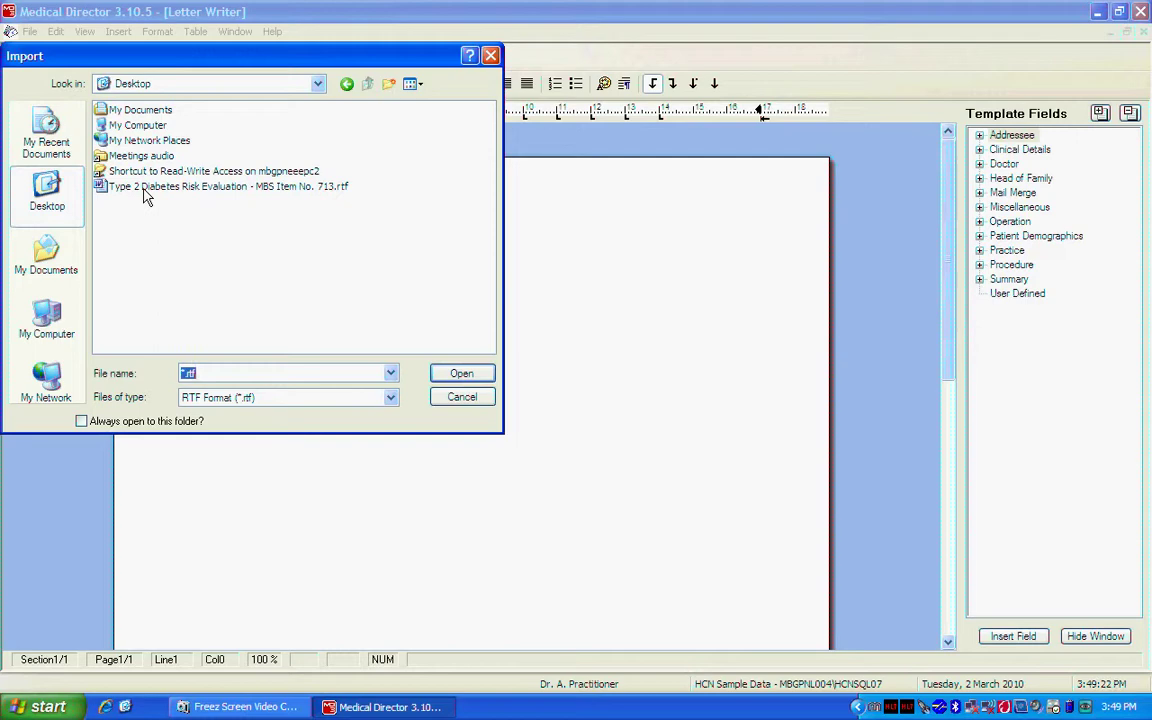
{"action": "left_click", "coordinate": [143, 190]}
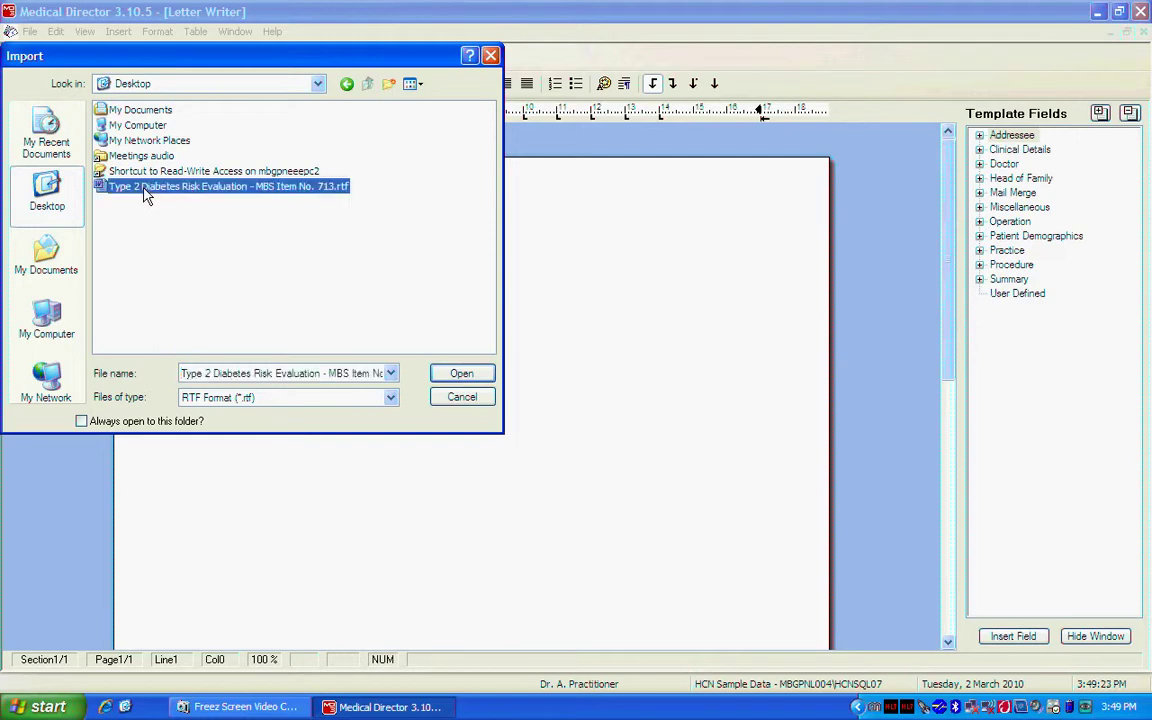
{"action": "left_click", "coordinate": [462, 373]}
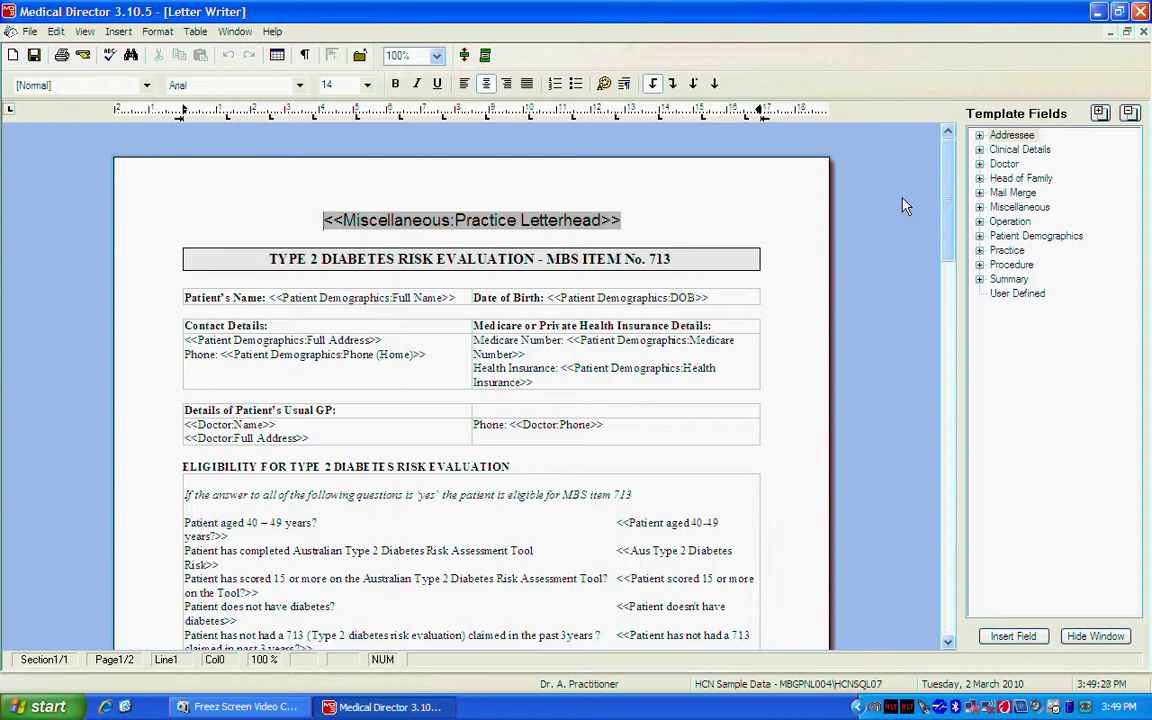
{"action": "left_click_drag", "start_coordinate": [945, 208], "coordinate": [945, 290]}
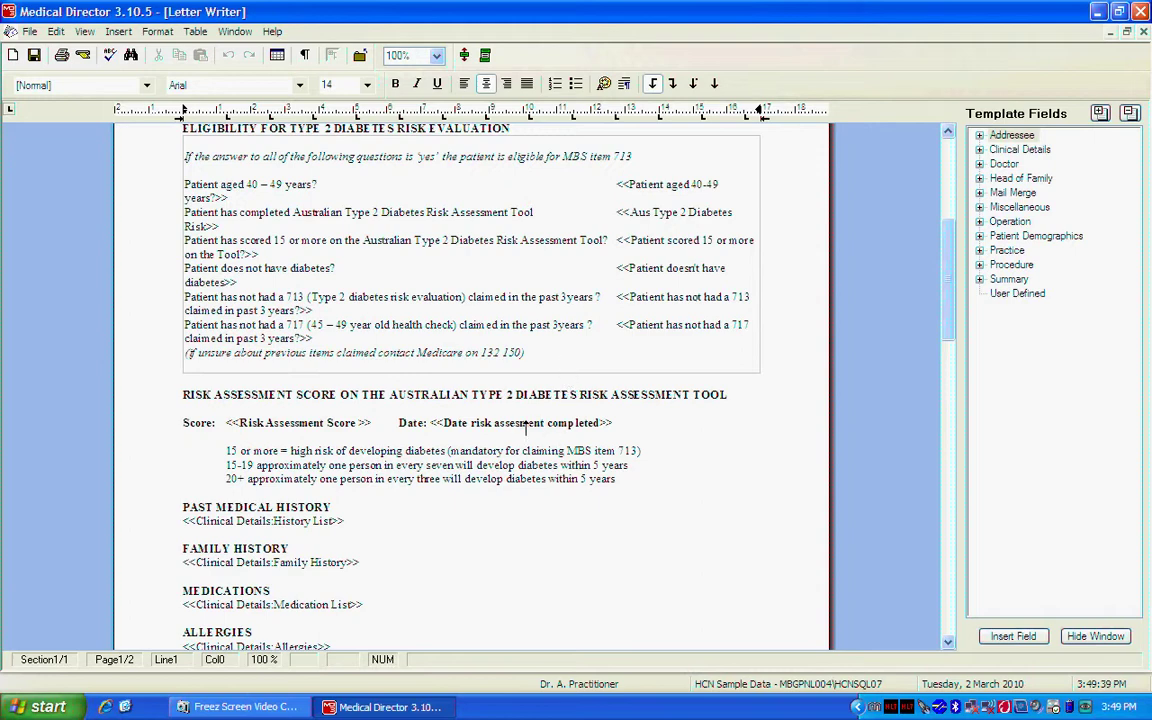
Step: Save the document as template 'Diabetes Type 2 Item 713', overwriting the existing one
{"action": "scroll", "coordinate": [510, 410], "scroll_direction": "up", "scroll_amount": 5}
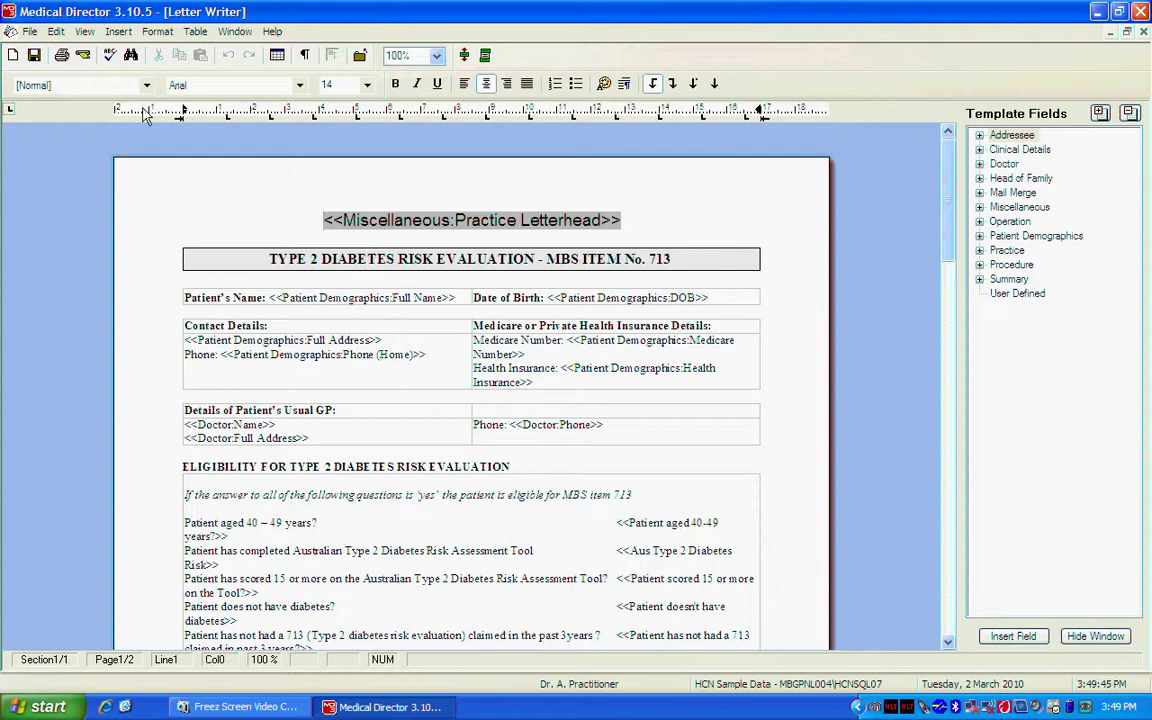
{"action": "left_click", "coordinate": [30, 31]}
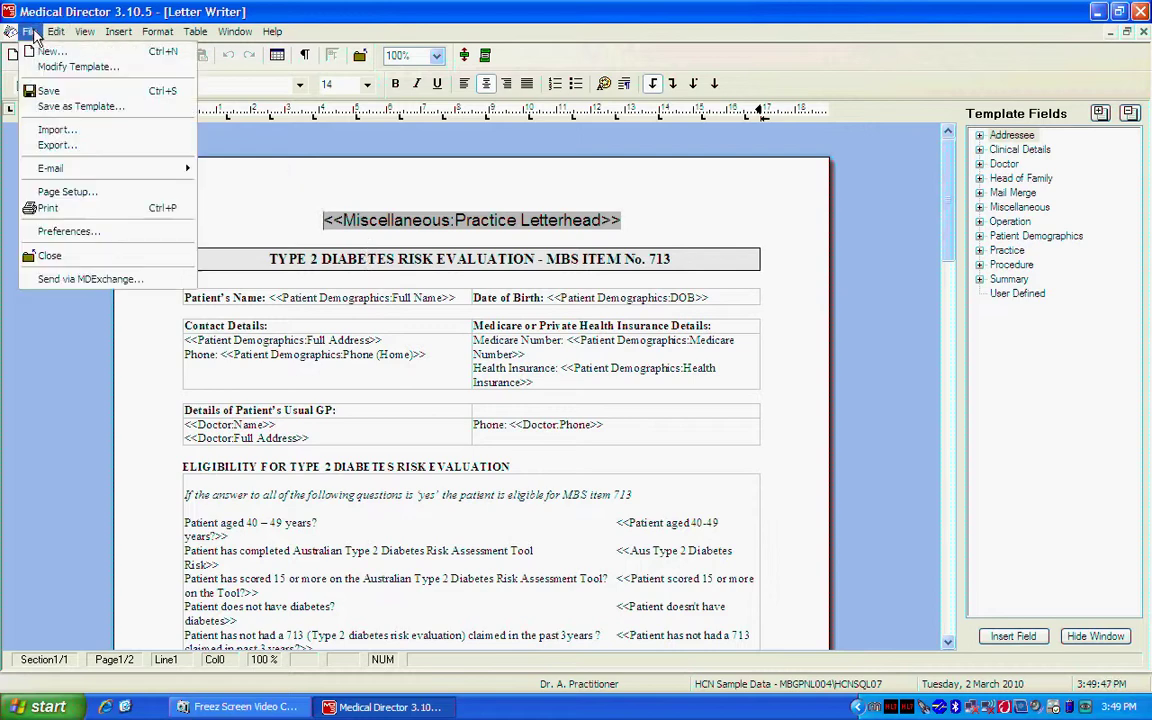
{"action": "left_click", "coordinate": [62, 110]}
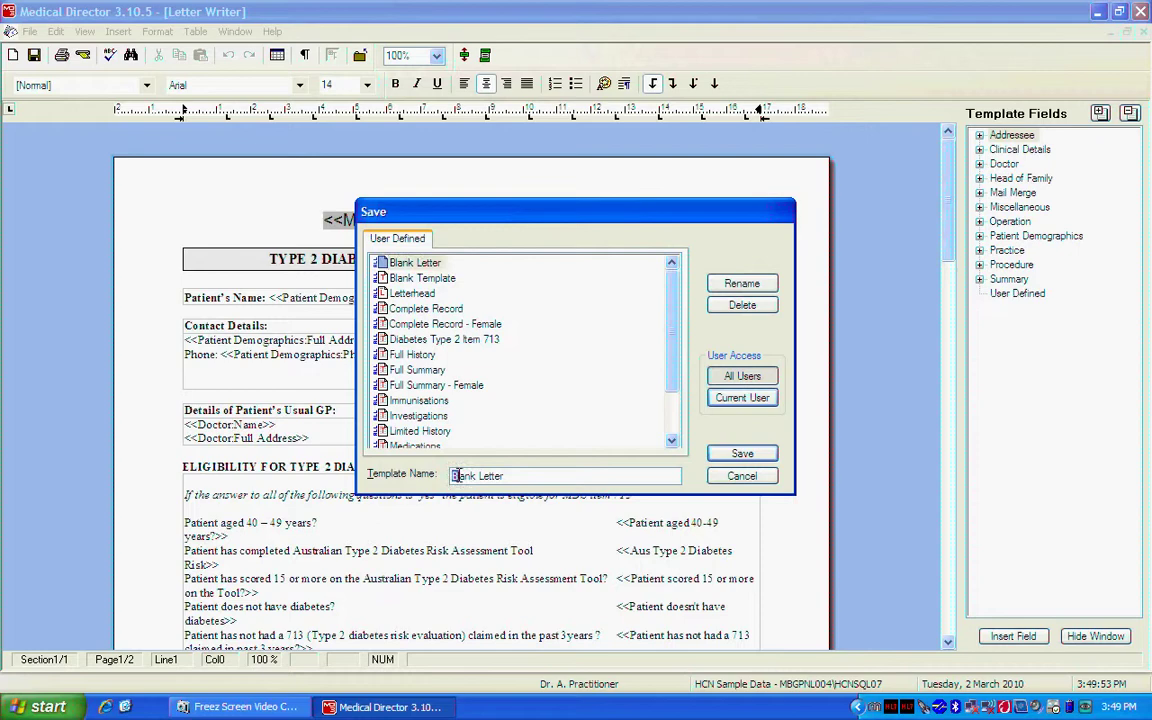
{"action": "left_click_drag", "start_coordinate": [452, 476], "coordinate": [538, 477]}
{"action": "type", "text": "Diabets"}
{"action": "key", "text": "BackSpace"}
{"action": "type", "text": "es Type 2 Item 713"}
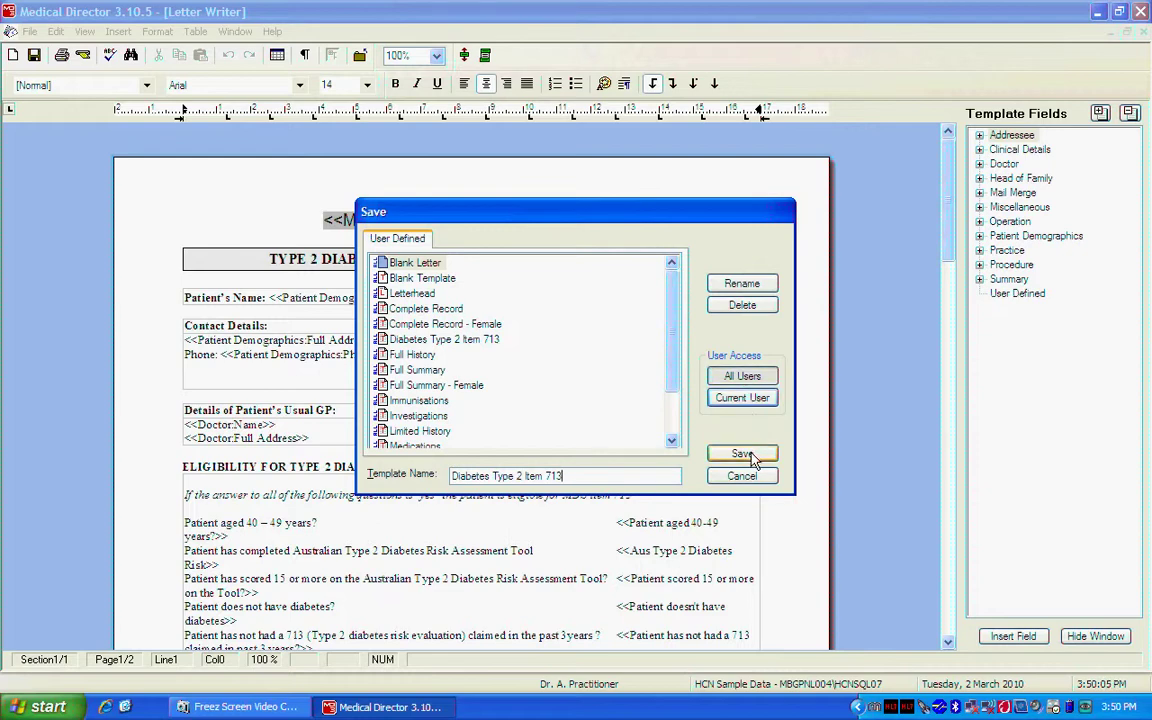
{"action": "left_click", "coordinate": [741, 454]}
{"action": "left_click", "coordinate": [548, 406]}
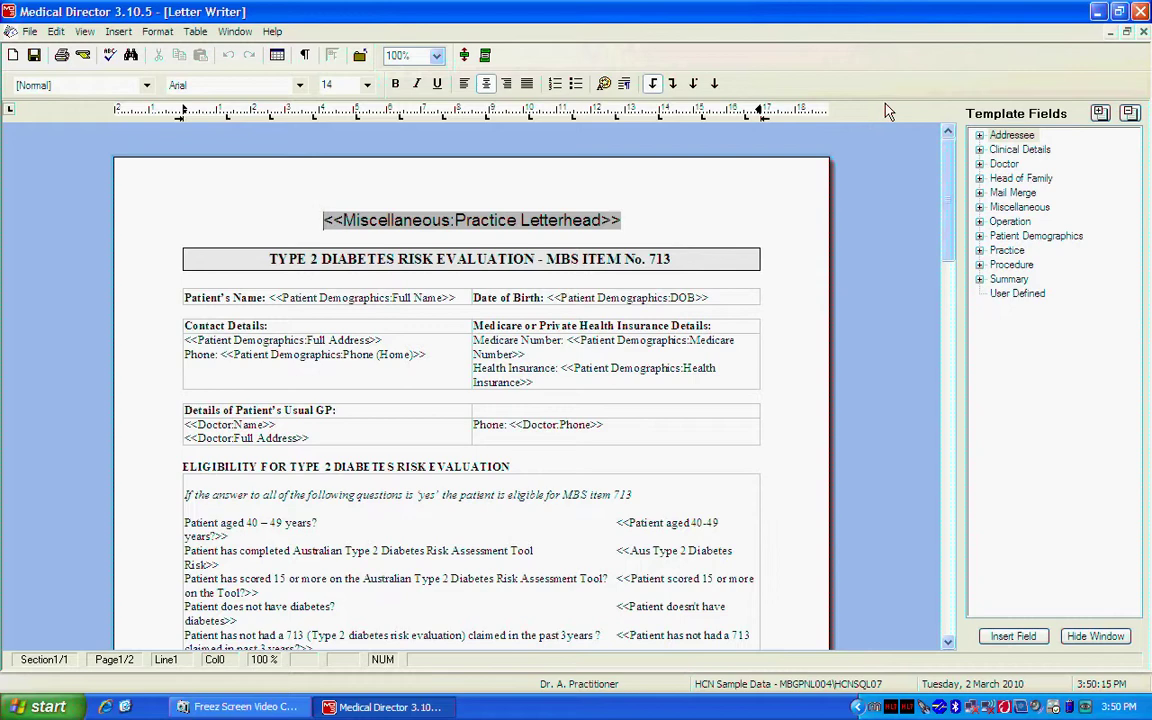
Step: Close the Letter Writer and open the 55-year-old patient's record found by searching 'A'
{"action": "left_click", "coordinate": [1144, 33]}
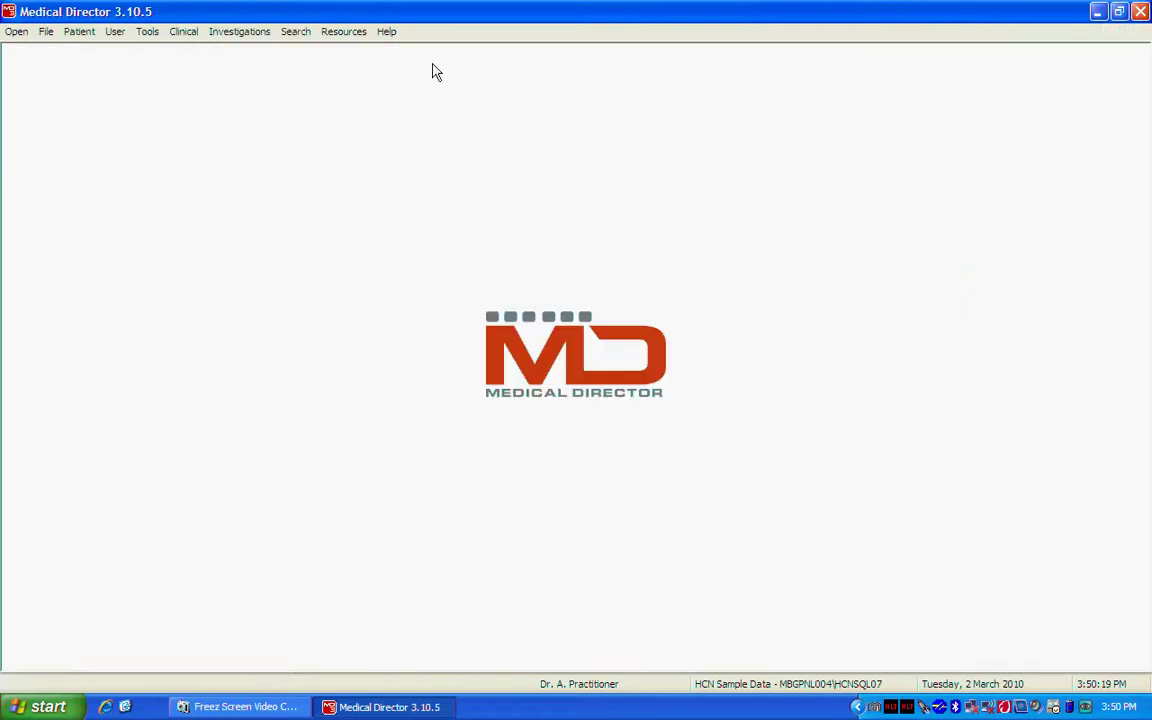
{"action": "left_click", "coordinate": [80, 31]}
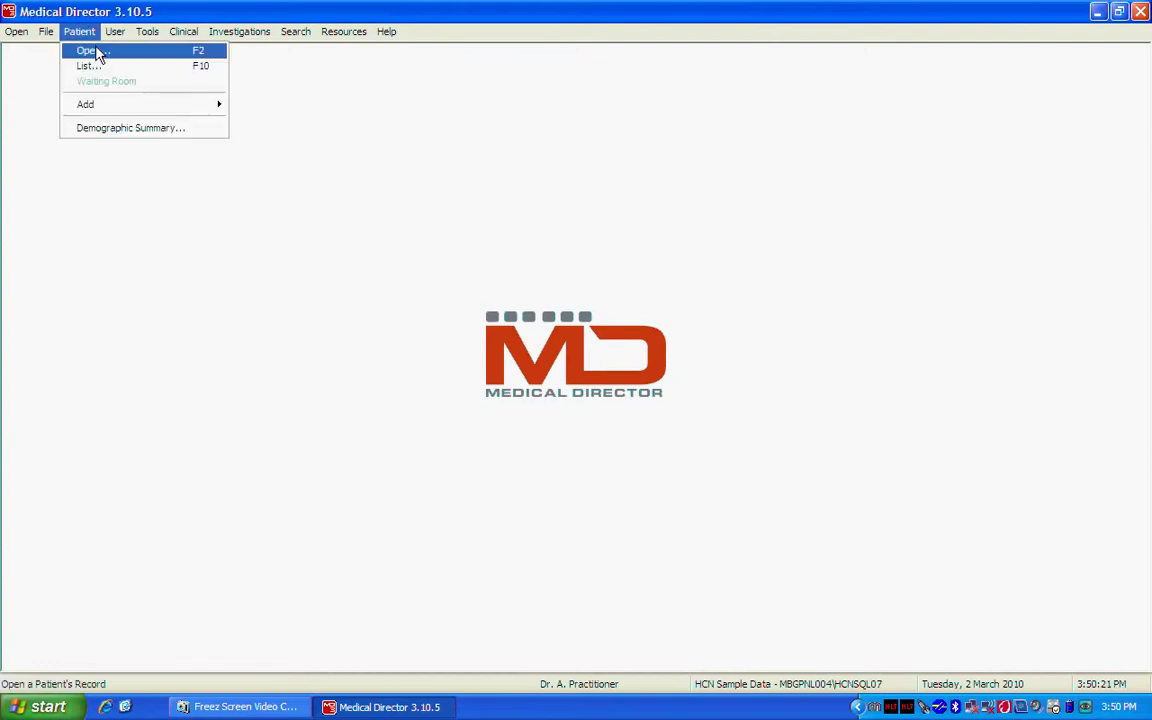
{"action": "left_click", "coordinate": [98, 51]}
{"action": "type", "text": "A"}
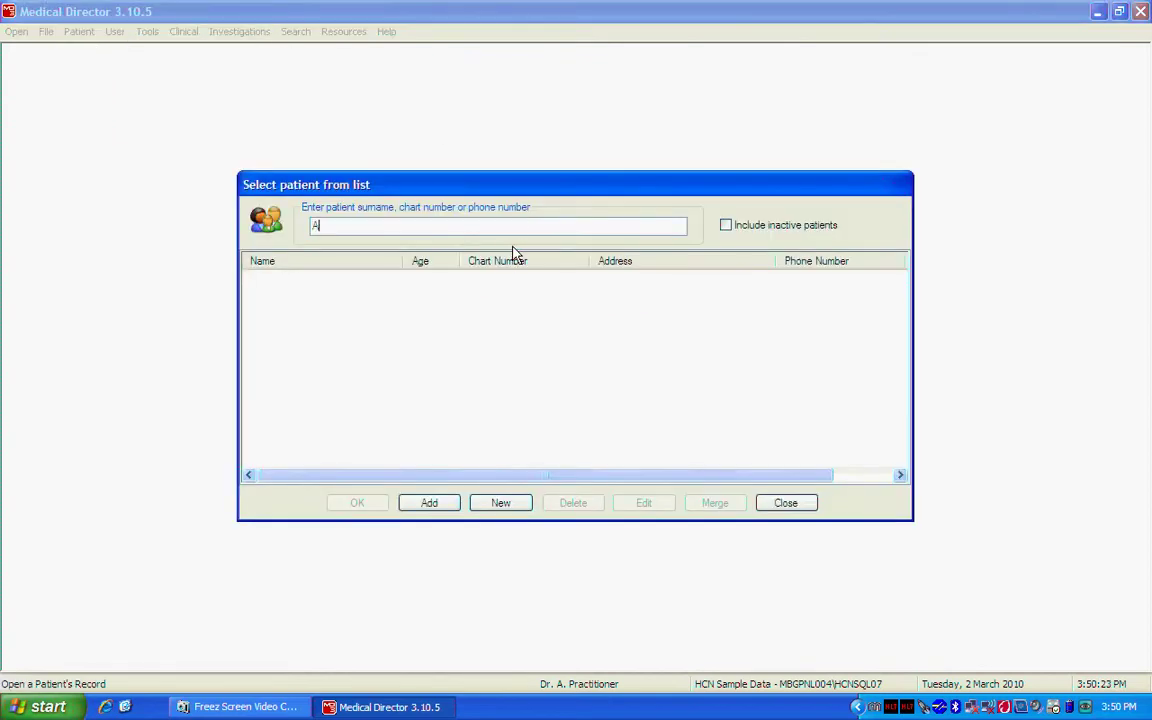
{"action": "left_click", "coordinate": [305, 277]}
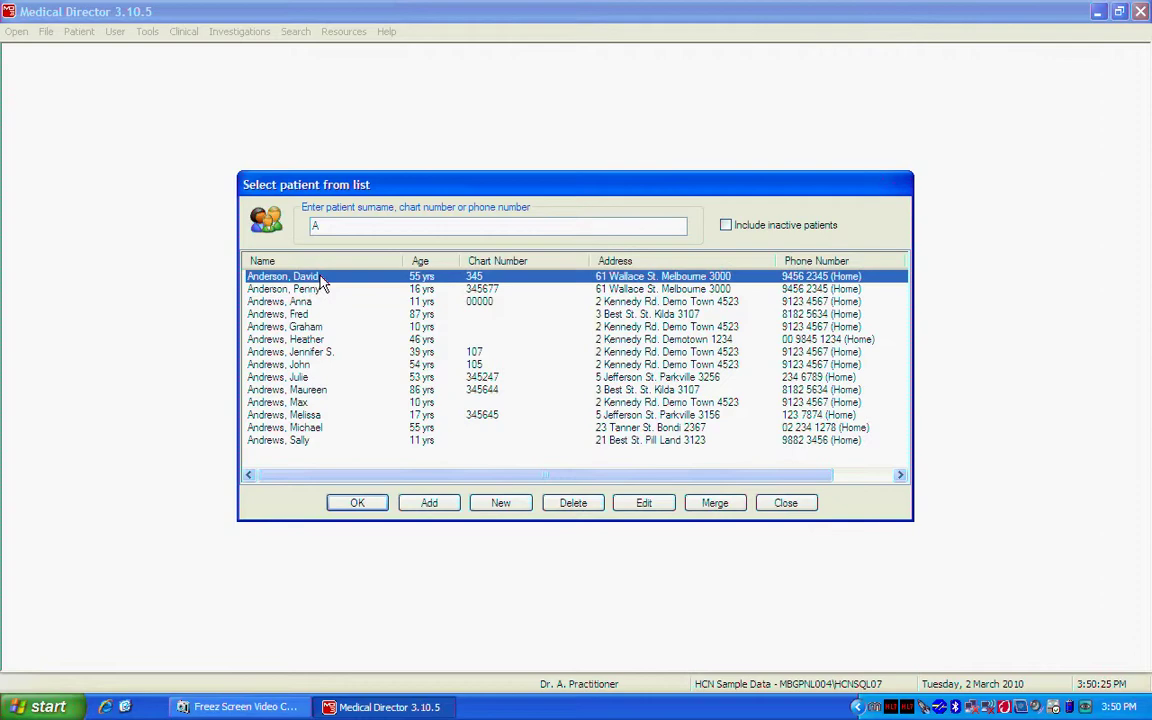
{"action": "left_click", "coordinate": [375, 504]}
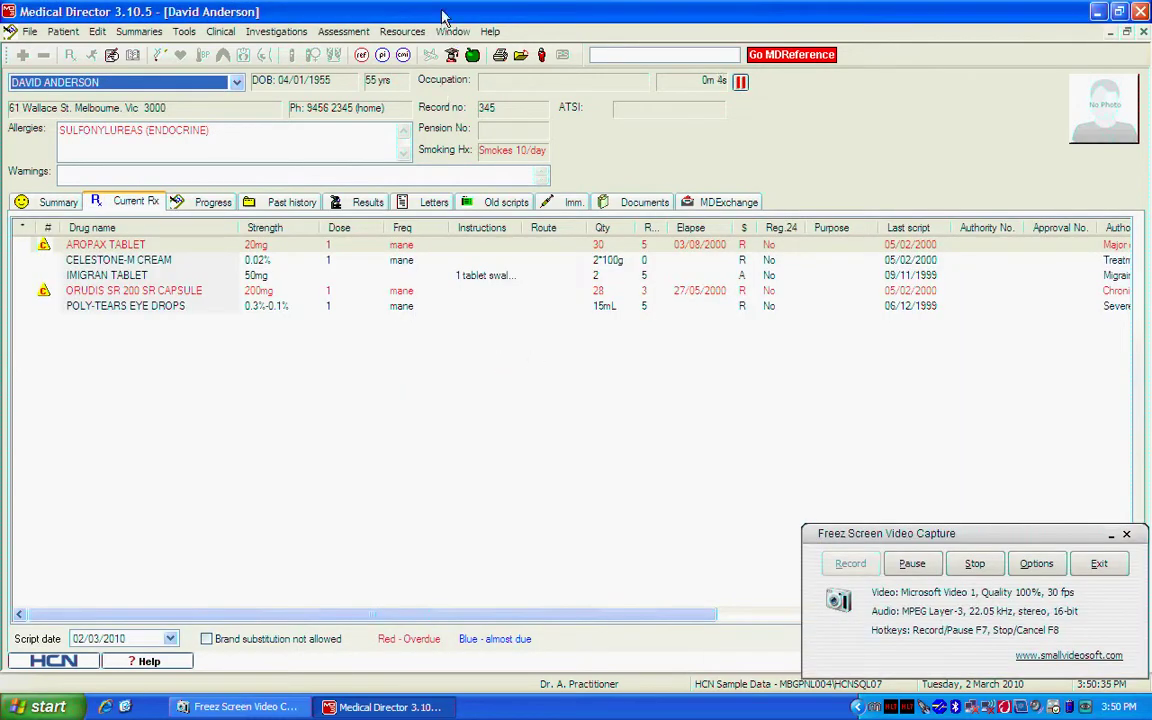
Step: Create a letter from the Diabetes Type 2 Item 713 template including all current medications
{"action": "left_click", "coordinate": [182, 31]}
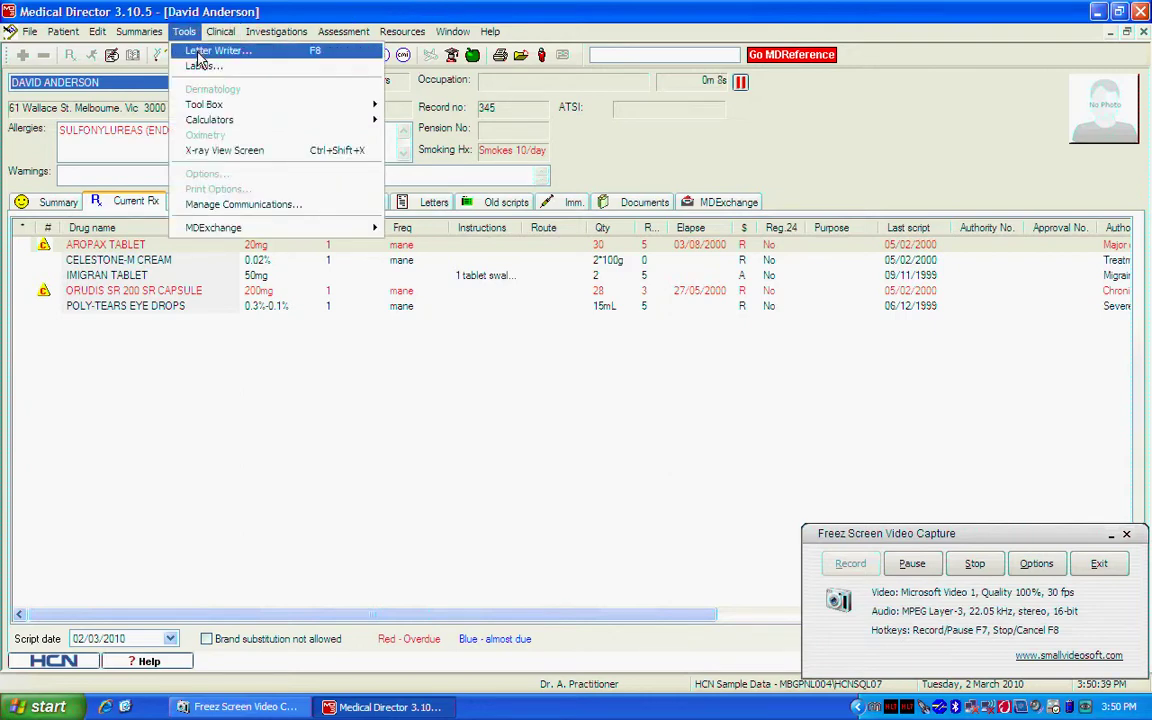
{"action": "left_click", "coordinate": [199, 54]}
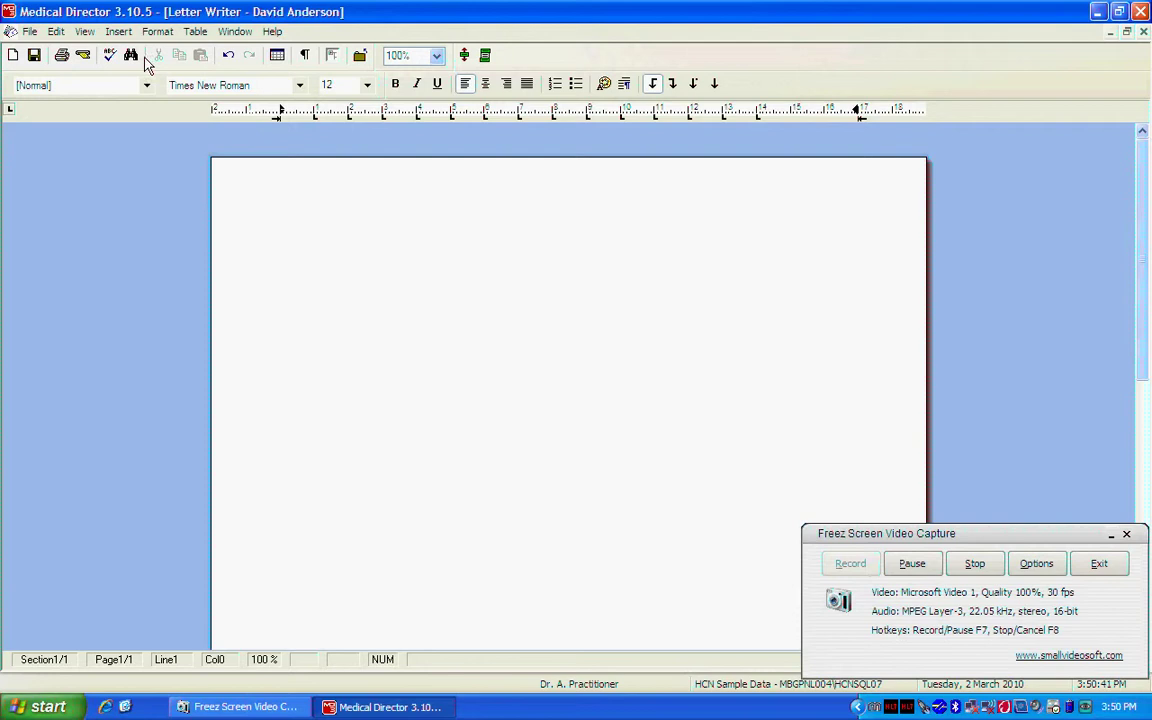
{"action": "left_click", "coordinate": [30, 31]}
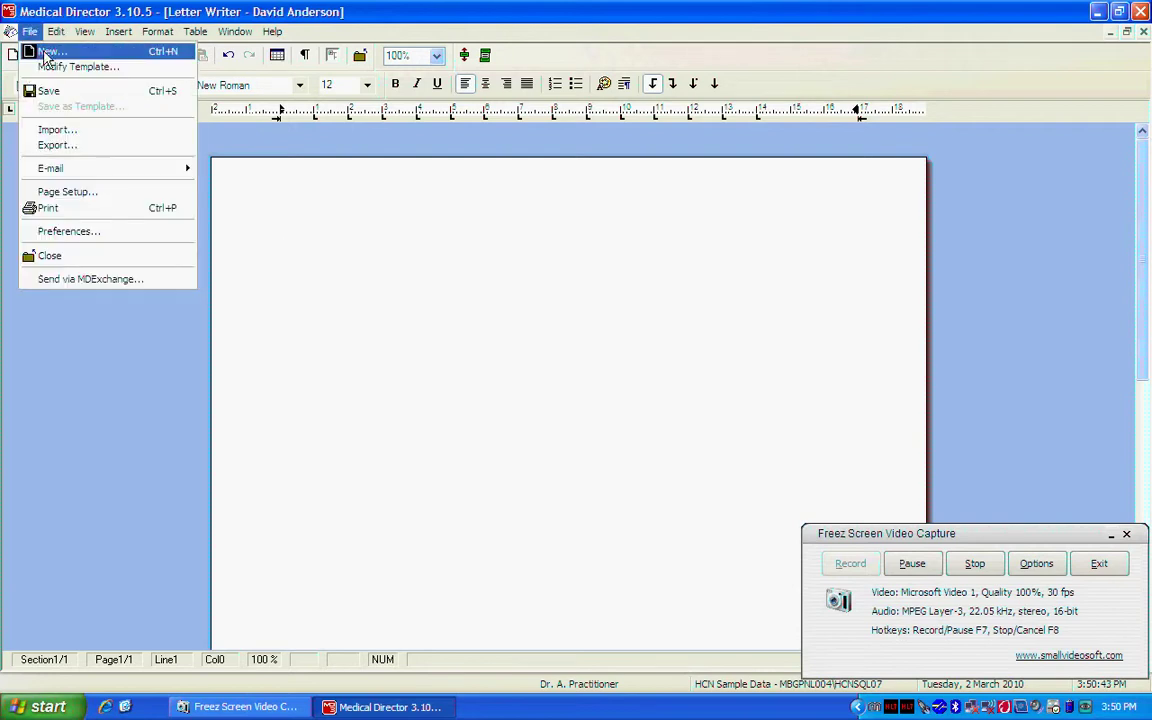
{"action": "left_click", "coordinate": [45, 54]}
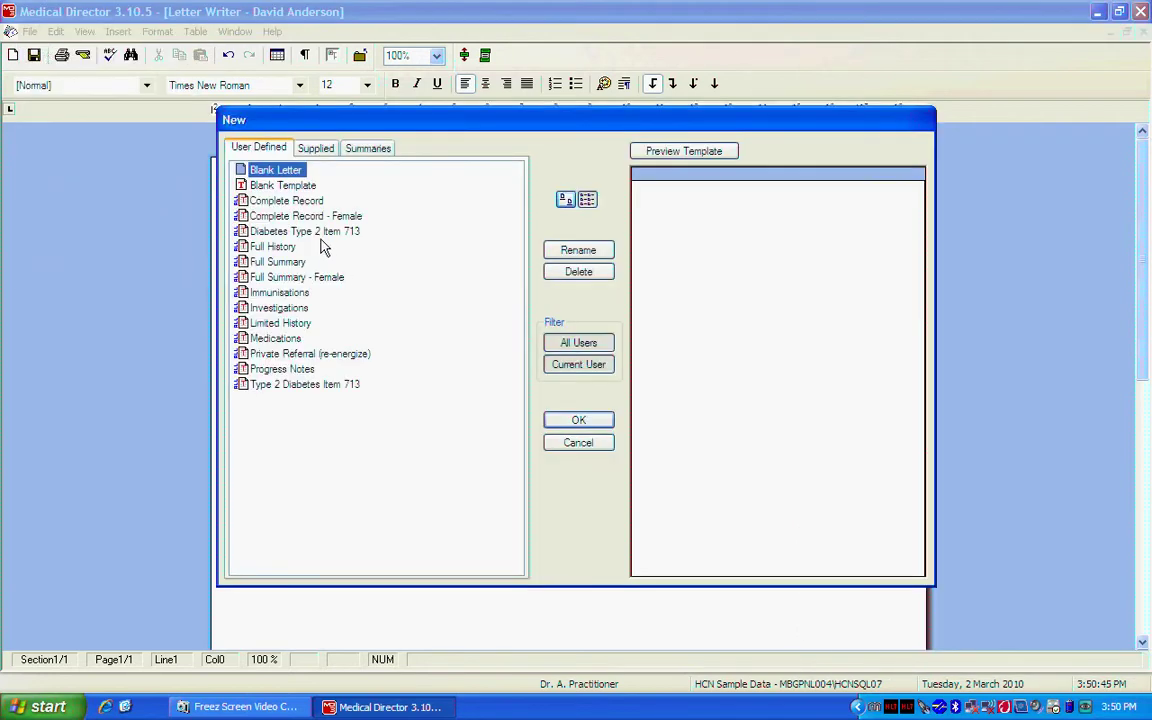
{"action": "left_click", "coordinate": [320, 234]}
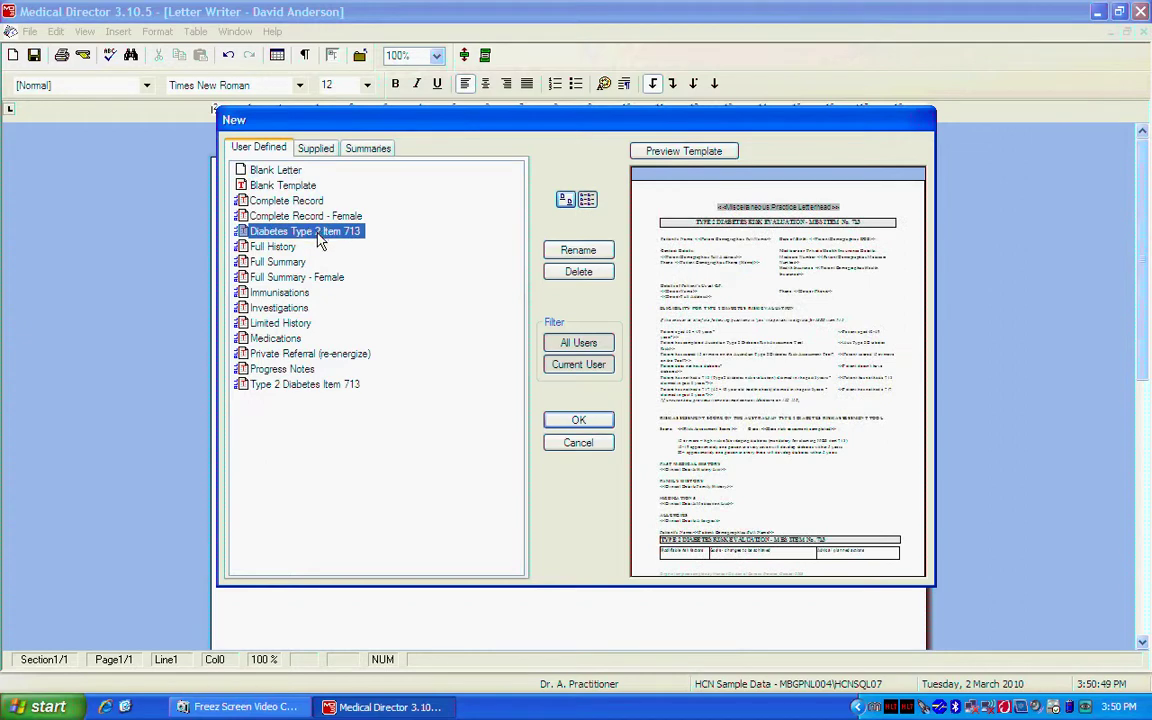
{"action": "left_click", "coordinate": [566, 424]}
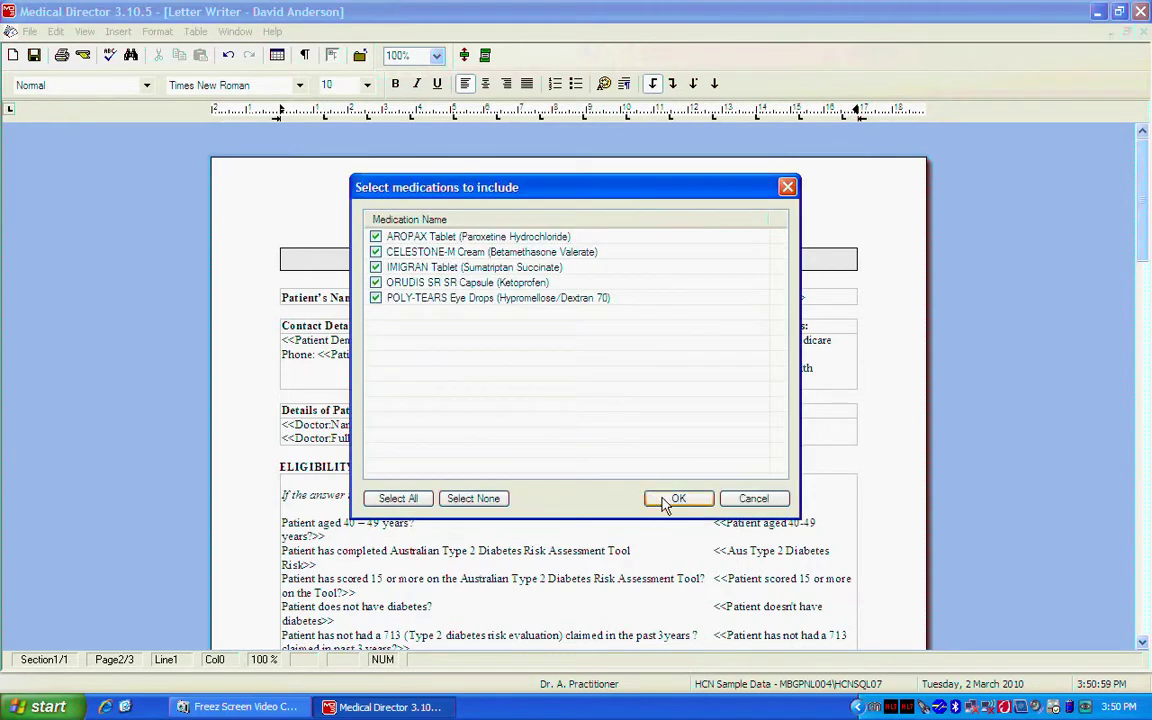
{"action": "left_click", "coordinate": [672, 499]}
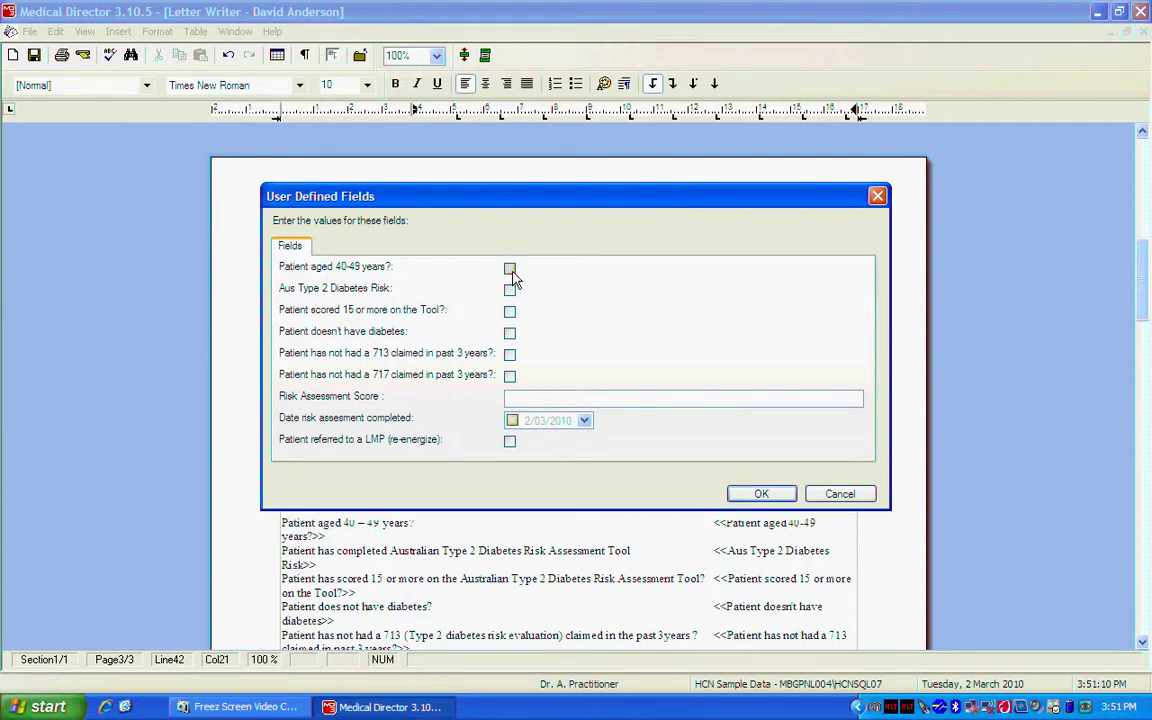
Step: Tick all six eligibility questions as Yes in User Defined Fields
{"action": "left_click", "coordinate": [510, 268]}
{"action": "left_click", "coordinate": [510, 289]}
{"action": "left_click", "coordinate": [510, 311]}
{"action": "left_click", "coordinate": [510, 333]}
{"action": "left_click", "coordinate": [510, 354]}
{"action": "left_click", "coordinate": [510, 375]}
Step: Enter risk score 15, tick the assessment date and LMP referral, and generate the letter
{"action": "type", "text": "15"}
{"action": "left_click", "coordinate": [512, 420]}
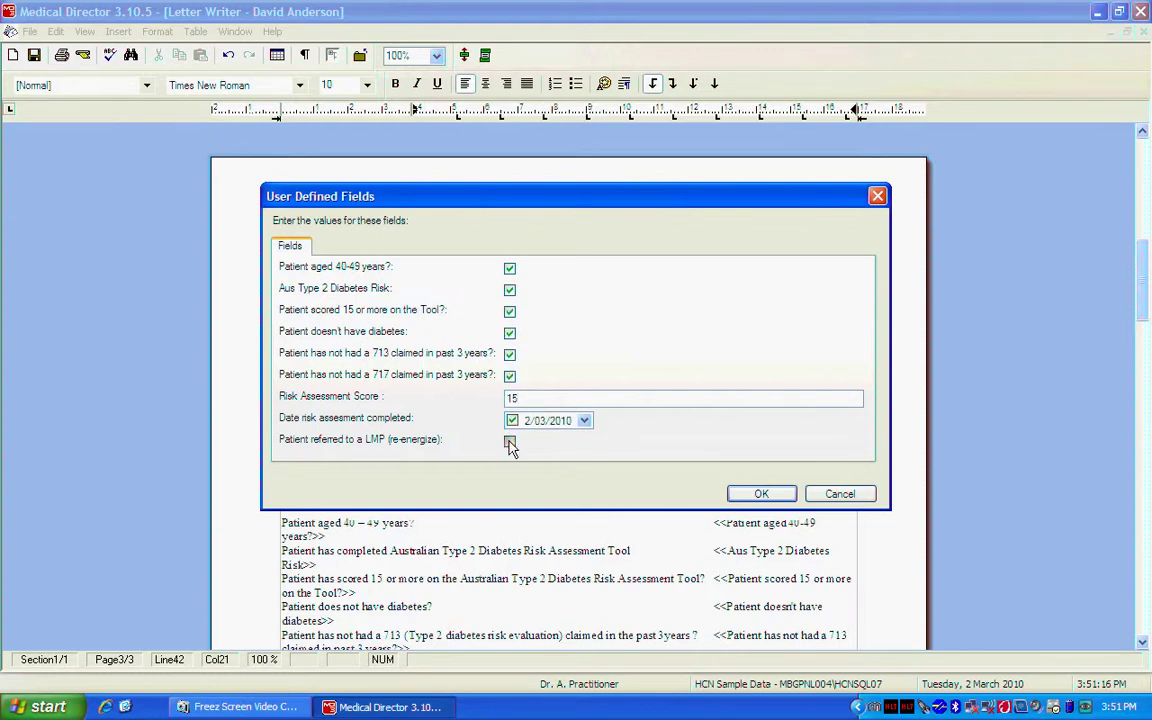
{"action": "left_click", "coordinate": [510, 441]}
{"action": "left_click", "coordinate": [757, 491]}
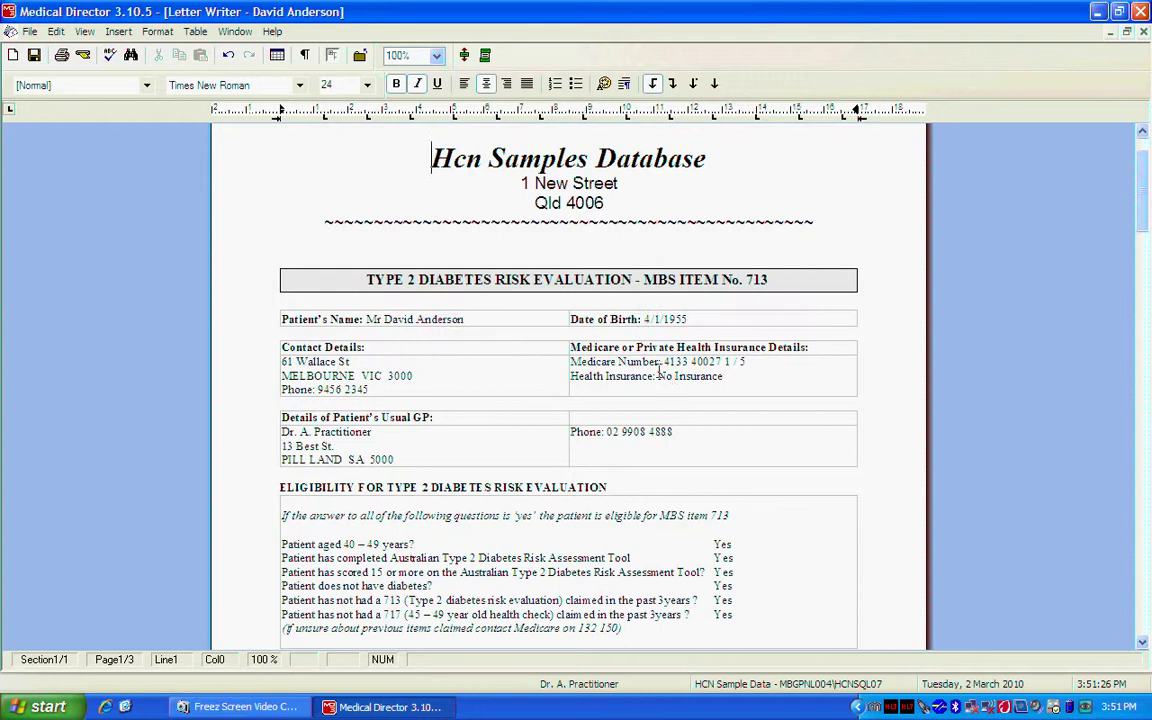
{"action": "scroll", "coordinate": [424, 437], "scroll_direction": "down", "scroll_amount": 10}
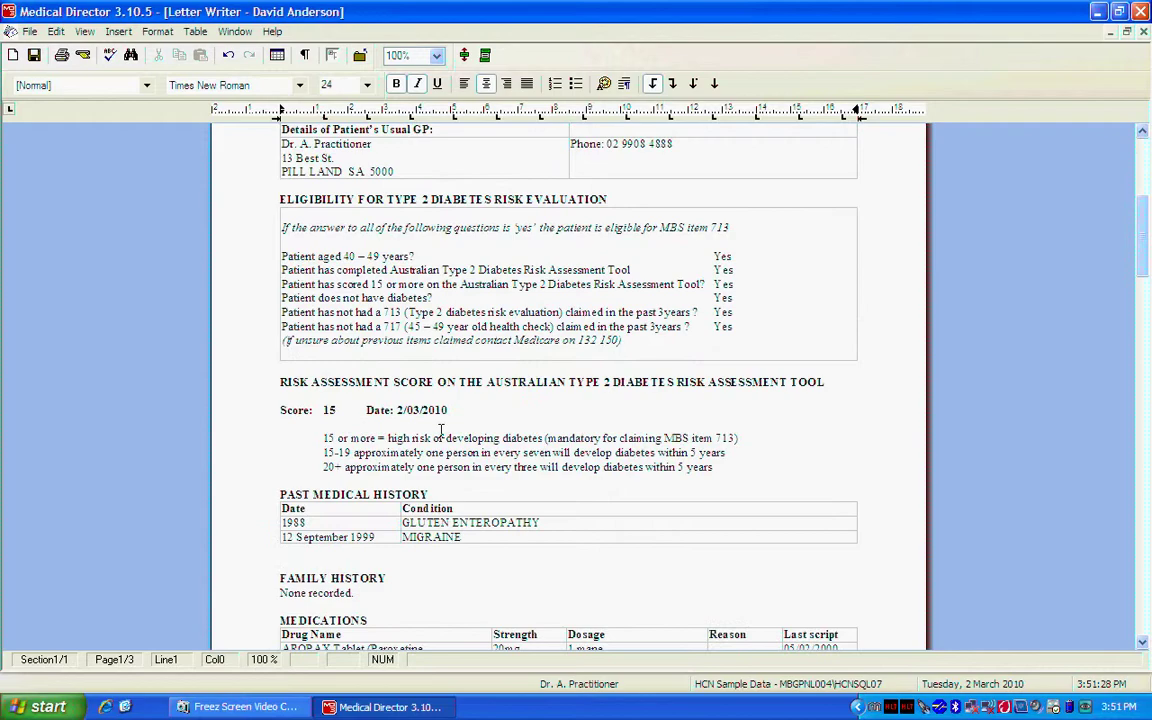
{"action": "scroll", "coordinate": [586, 422], "scroll_direction": "down", "scroll_amount": 8}
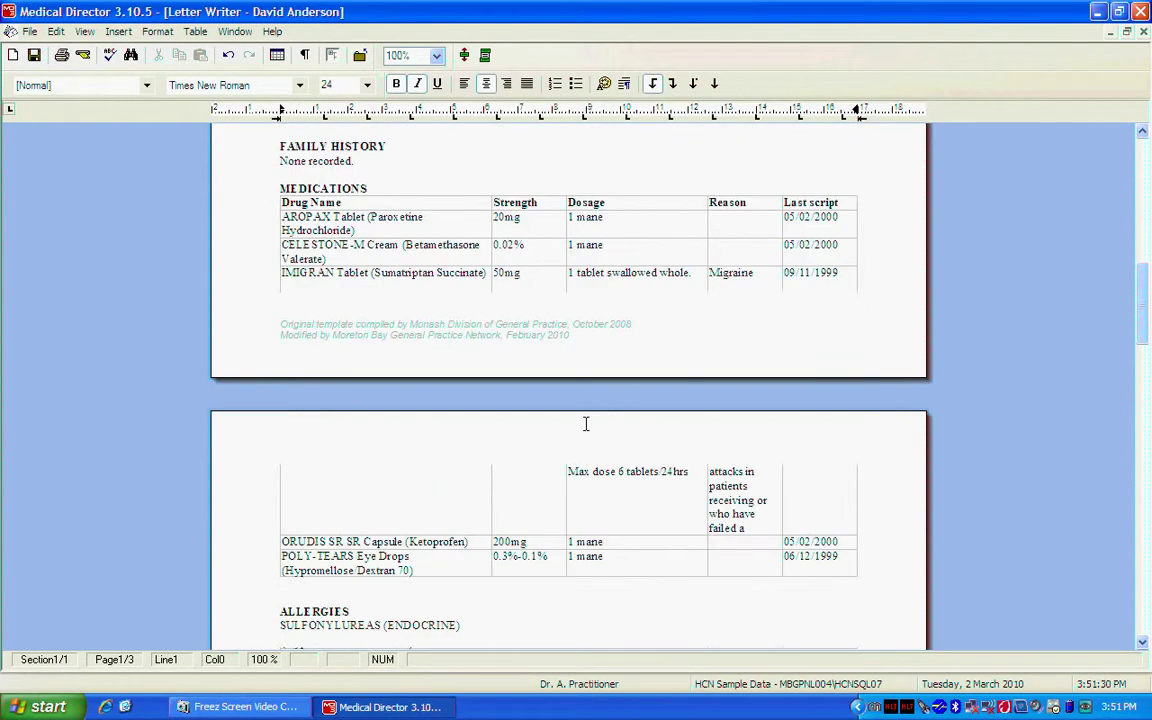
{"action": "scroll", "coordinate": [386, 360], "scroll_direction": "down", "scroll_amount": 8}
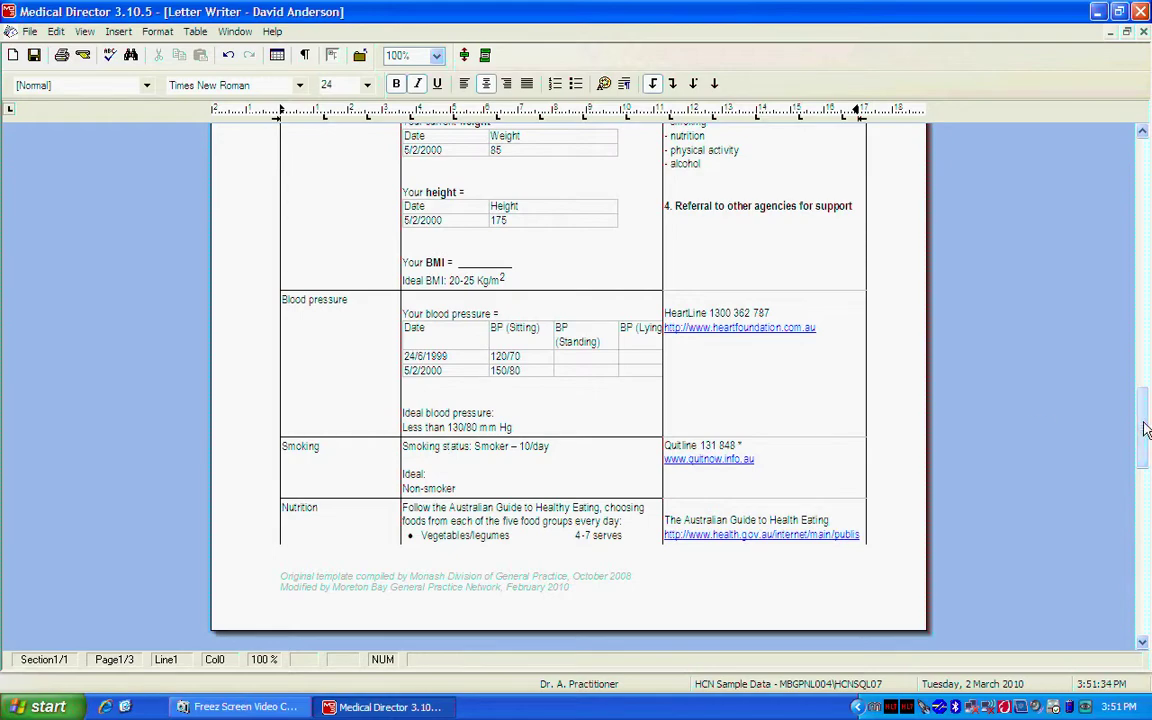
{"action": "scroll", "coordinate": [1132, 535], "scroll_direction": "down", "scroll_amount": 8}
{"action": "left_click_drag", "start_coordinate": [1132, 535], "coordinate": [1130, 140]}
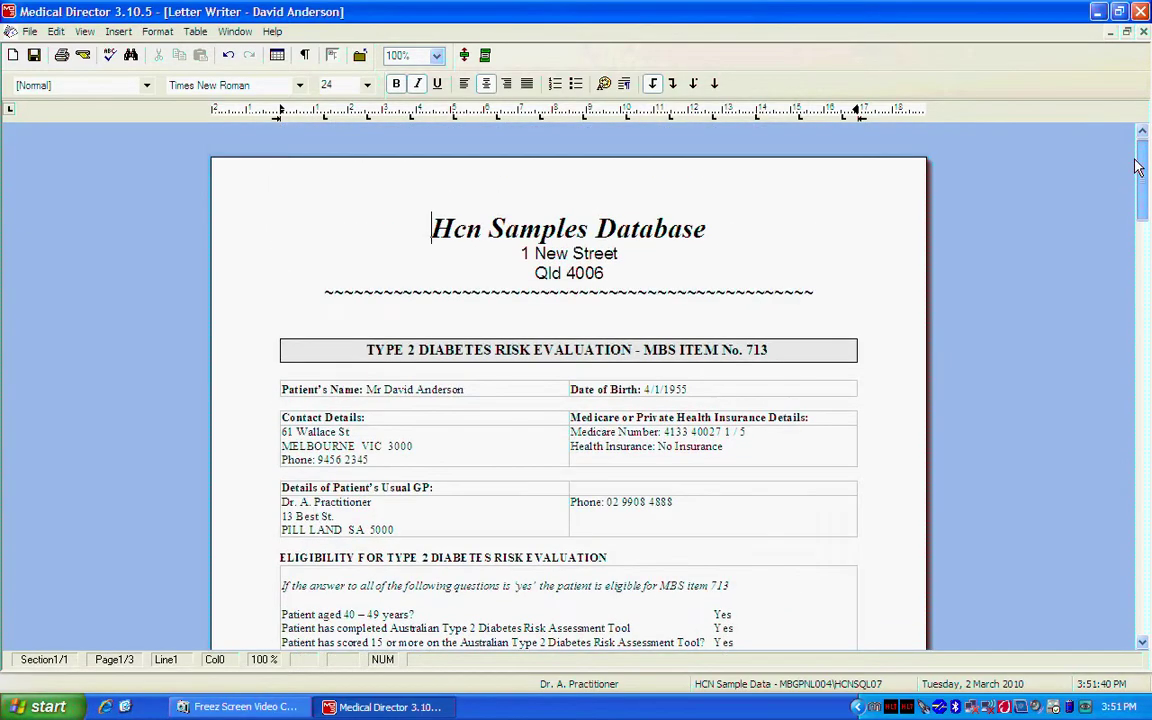